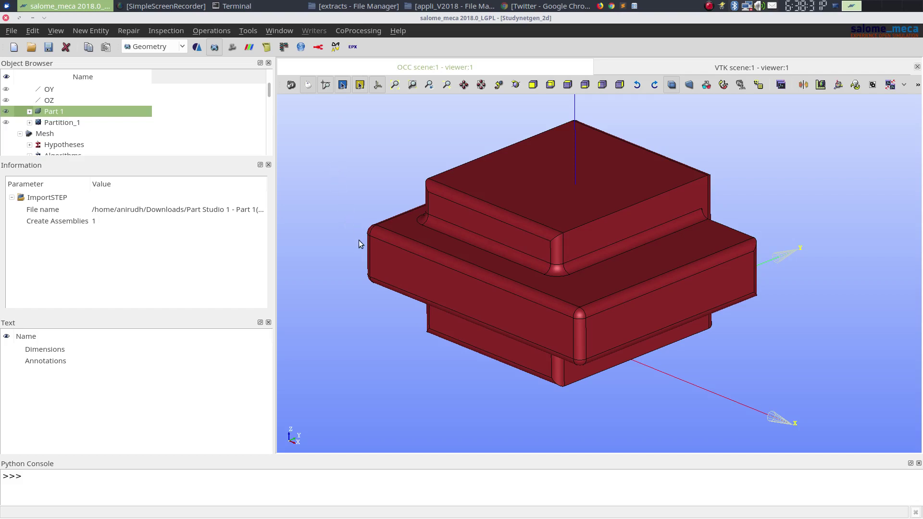
Orbit and zoom around the stepped block part, then switch to the Mesh module.
{"action": "right_click_drag", "start_coordinate": [394, 310], "coordinate": [500, 276], "text": "ctrl"}
{"action": "right_click_drag", "start_coordinate": [543, 313], "coordinate": [418, 320], "text": "ctrl"}
{"action": "scroll", "coordinate": [417, 245], "scroll_direction": "up", "scroll_amount": 2}
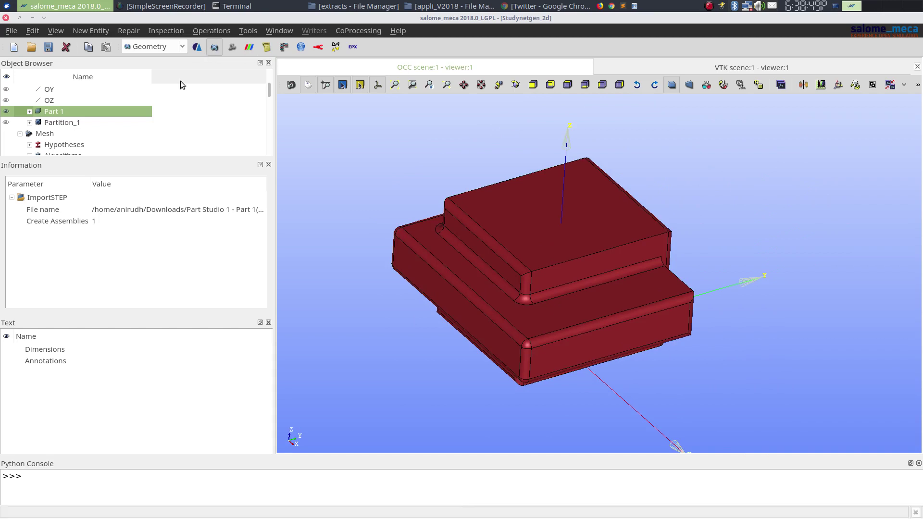
{"action": "left_click", "coordinate": [232, 46]}
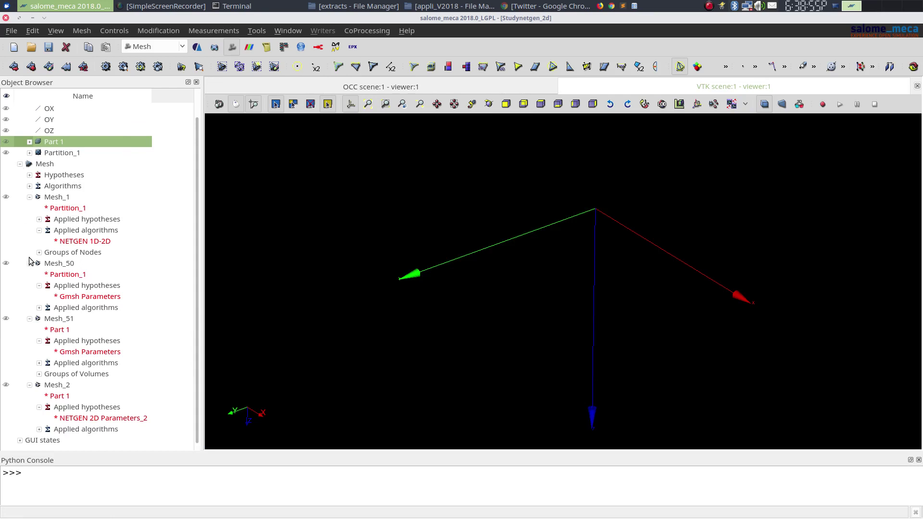
Collapse the Mesh_1, Mesh_50, Mesh_51 and Mesh_2 entries in the study tree.
{"action": "left_click", "coordinate": [32, 201]}
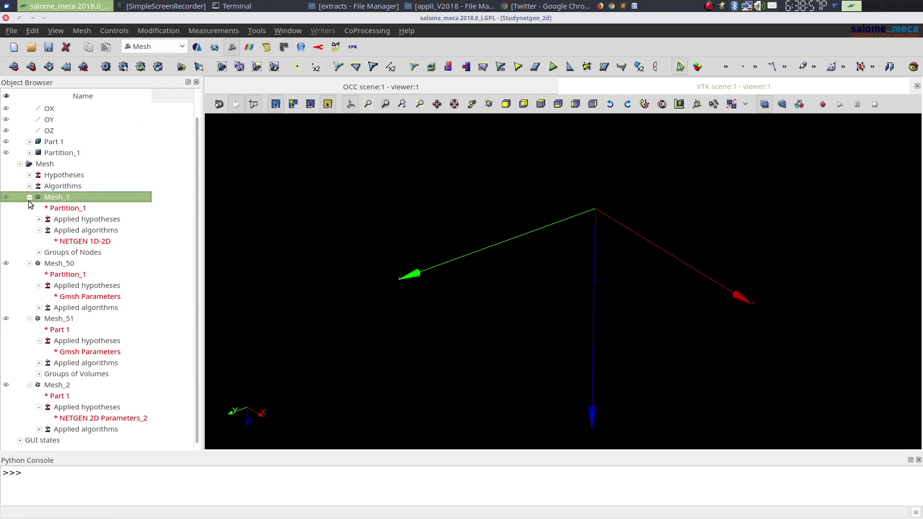
{"action": "left_click", "coordinate": [30, 198]}
{"action": "left_click", "coordinate": [30, 230]}
{"action": "left_click", "coordinate": [29, 241]}
{"action": "left_click", "coordinate": [29, 252]}
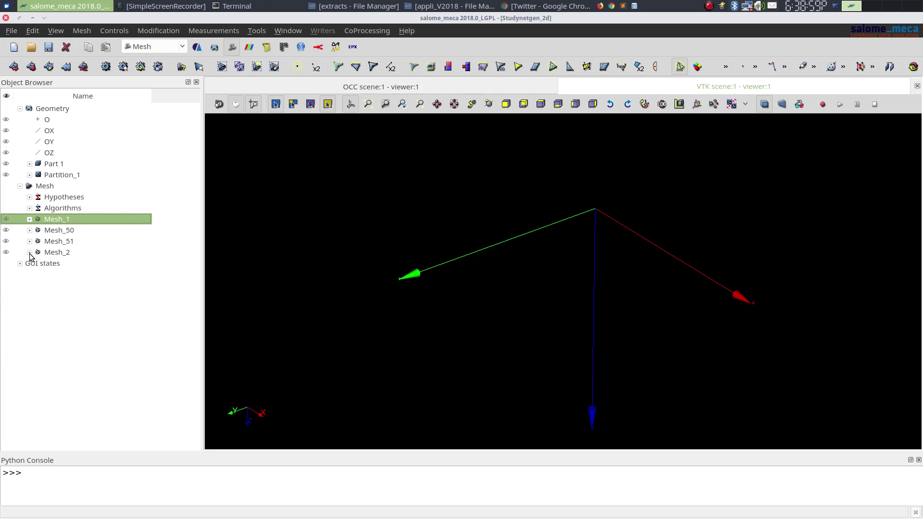
Start a new mesh on Part 1 using NETGEN 3D and NETGEN 1D-2D algorithms.
{"action": "left_click", "coordinate": [50, 166]}
{"action": "left_click", "coordinate": [13, 66]}
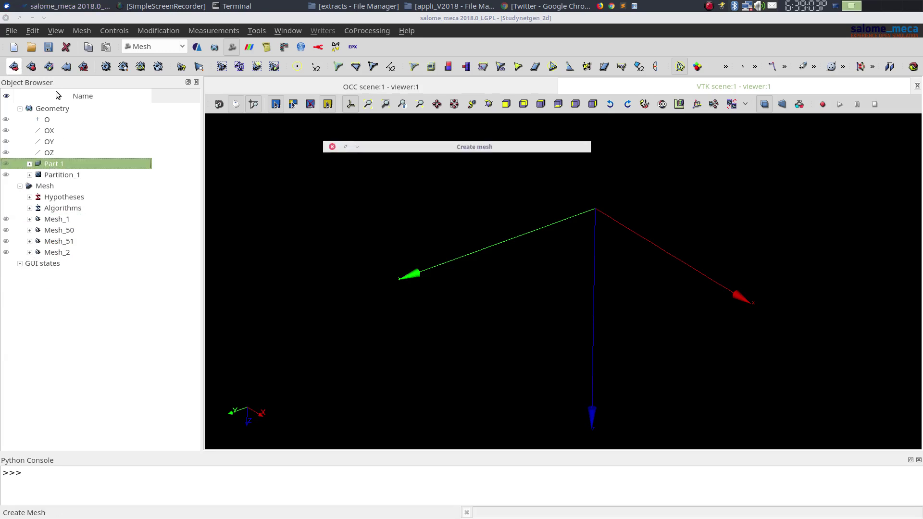
{"action": "left_click", "coordinate": [416, 241]}
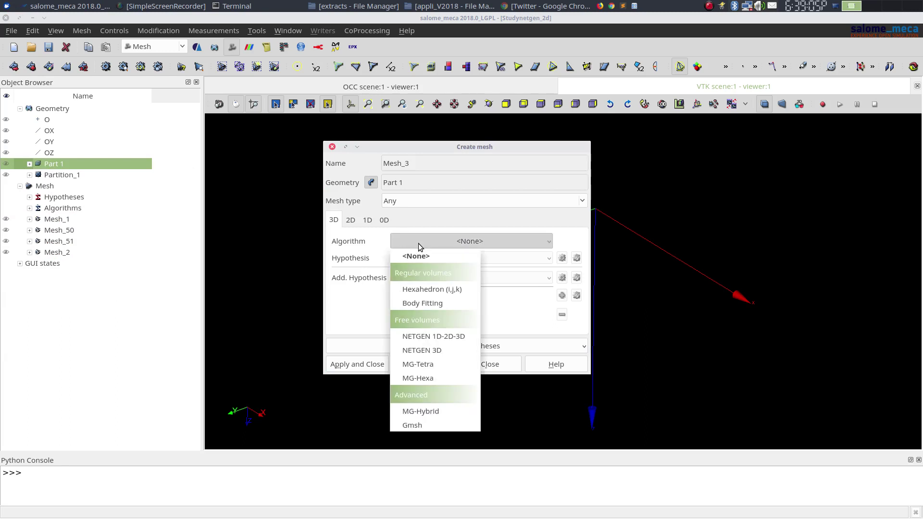
{"action": "left_click", "coordinate": [428, 350]}
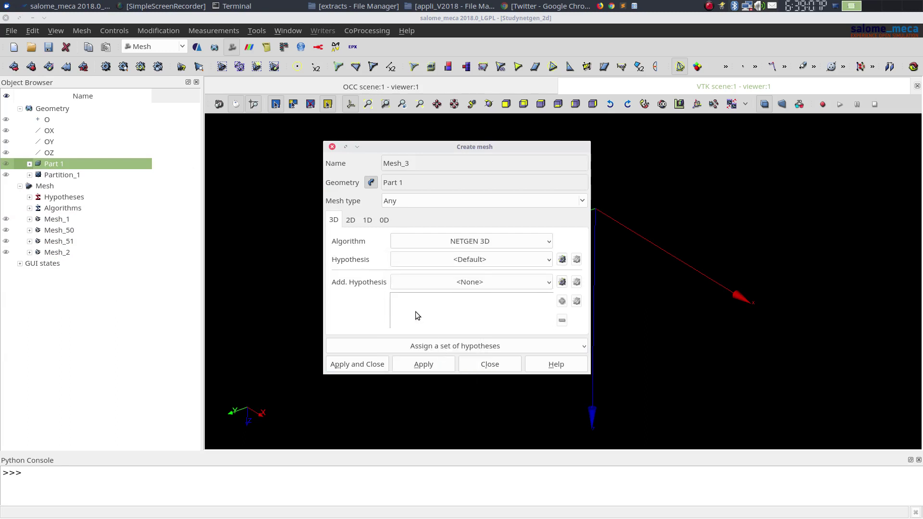
{"action": "left_click", "coordinate": [356, 221]}
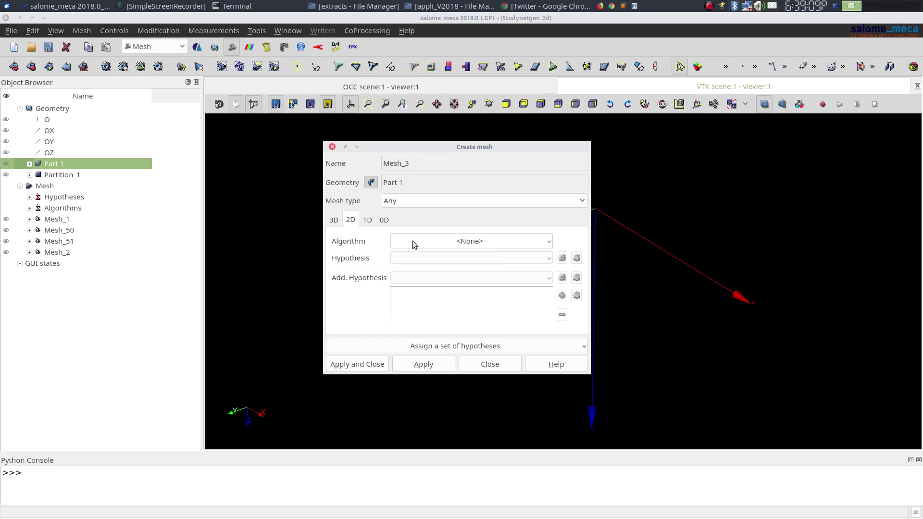
{"action": "left_click", "coordinate": [432, 241]}
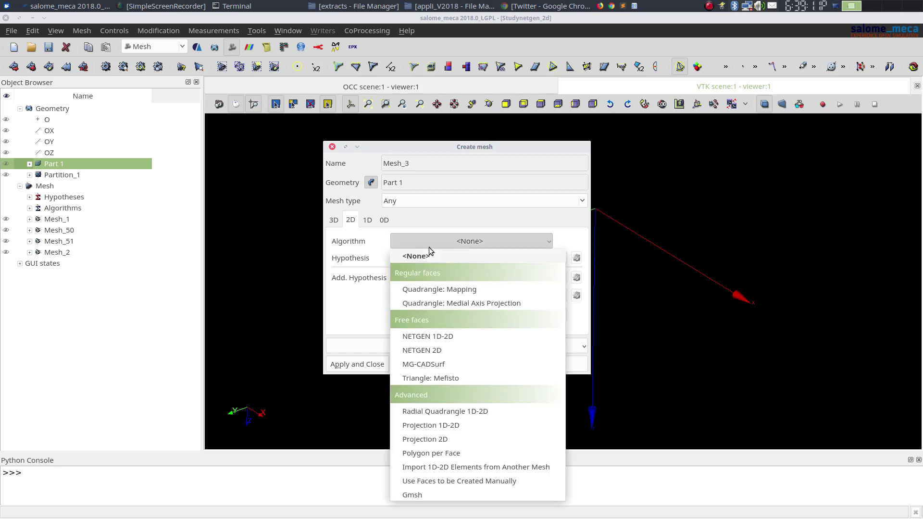
{"action": "left_click", "coordinate": [457, 338]}
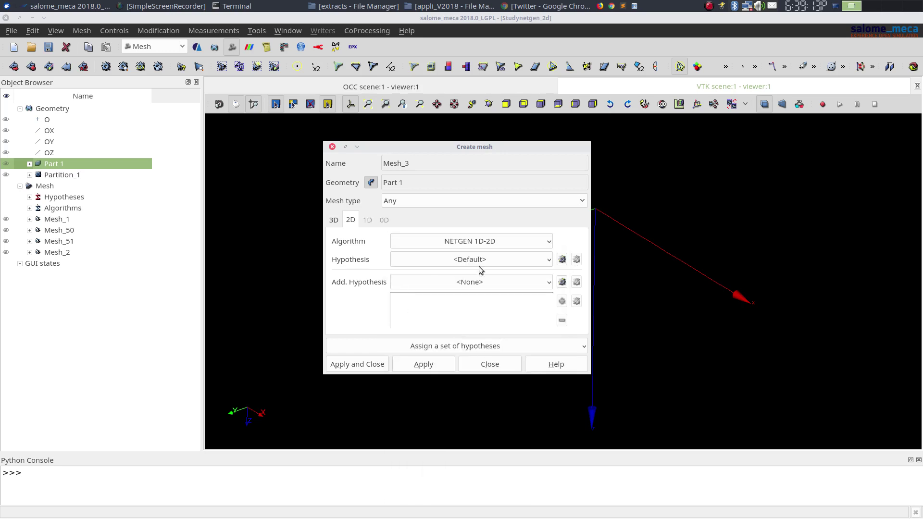
{"action": "left_click", "coordinate": [562, 260]}
Create a NETGEN 2D Parameters hypothesis with max size 0.02 and min size 0.005.
{"action": "left_click", "coordinate": [571, 271]}
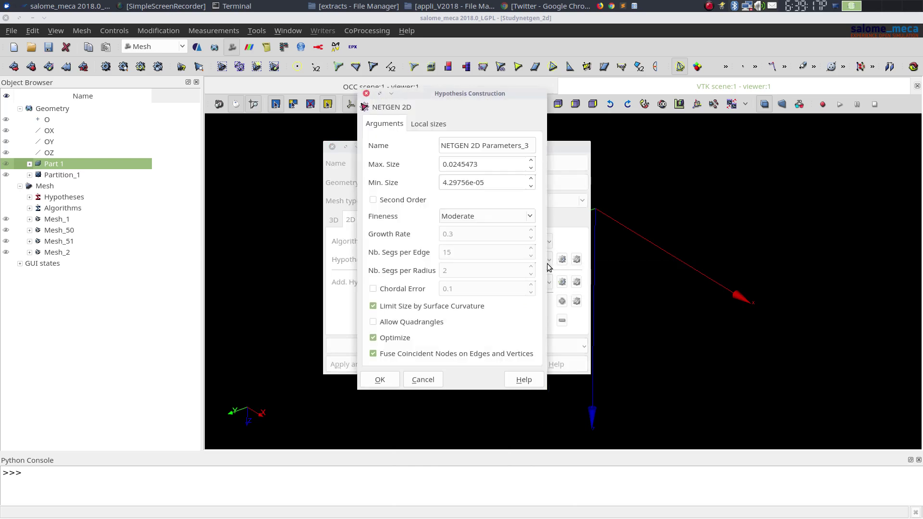
{"action": "left_click_drag", "start_coordinate": [478, 164], "coordinate": [438, 164]}
{"action": "type", "text": "0."}
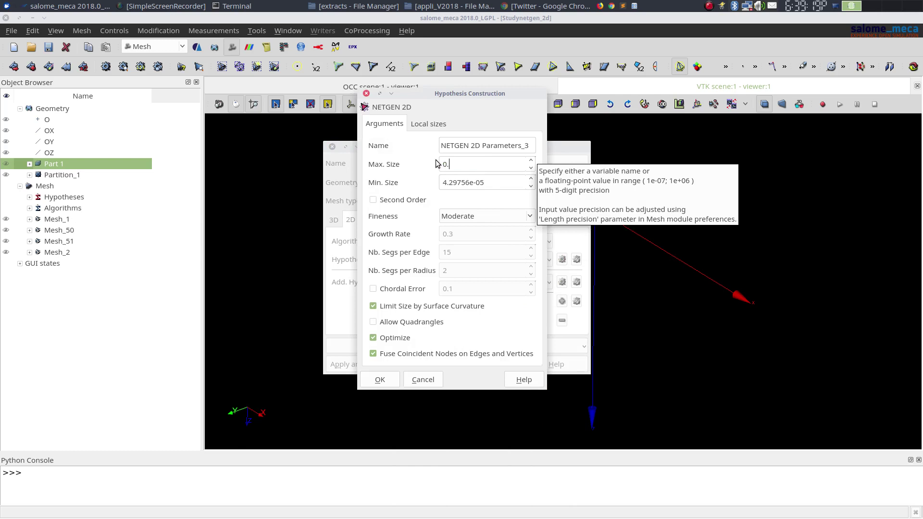
{"action": "type", "text": "02"}
{"action": "key", "text": "Tab"}
{"action": "type", "text": "0.0"}
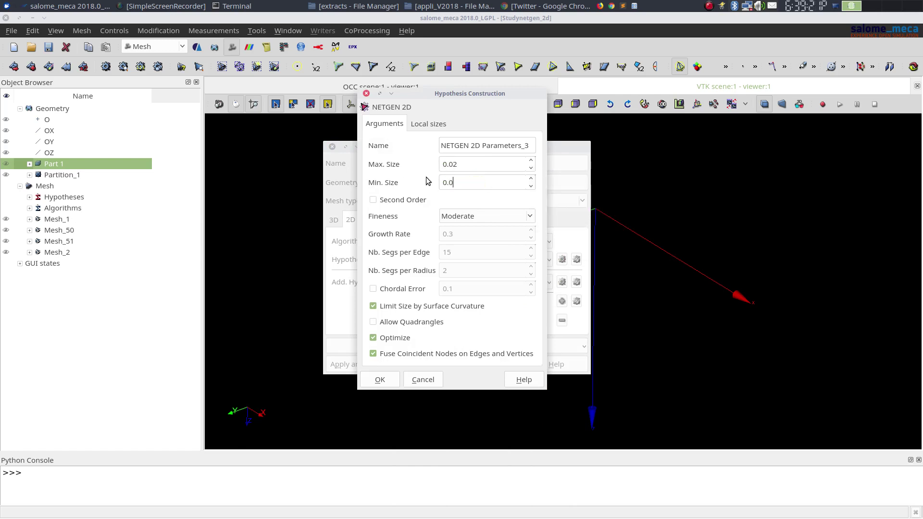
{"action": "type", "text": "05"}
Allow quadrangles, set fineness to Custom with growth rate 0.01, and confirm.
{"action": "left_click", "coordinate": [403, 322]}
{"action": "left_click", "coordinate": [476, 216]}
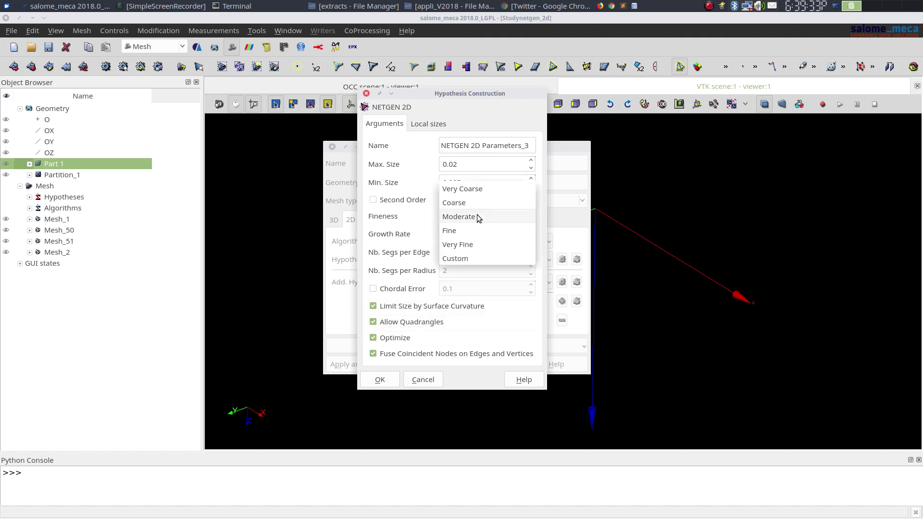
{"action": "left_click", "coordinate": [487, 257]}
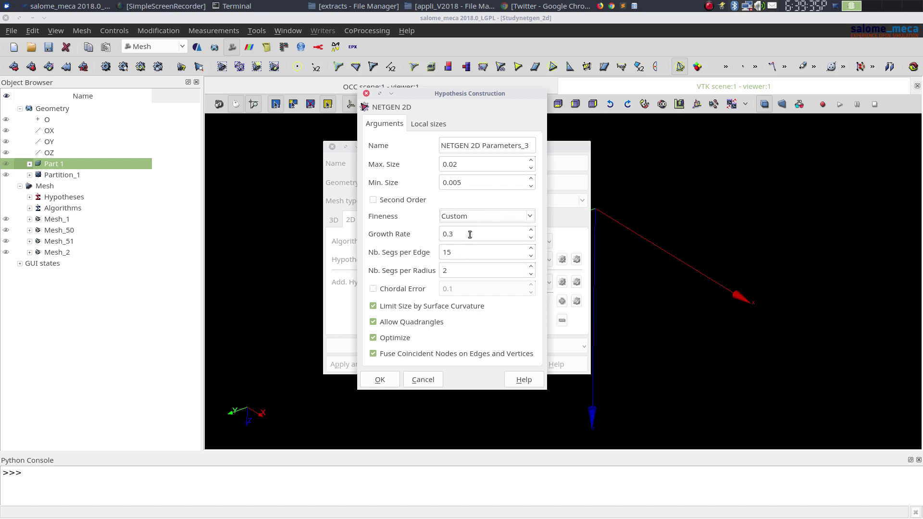
{"action": "left_click_drag", "start_coordinate": [457, 235], "coordinate": [441, 236]}
{"action": "type", "text": "0.3"}
{"action": "key", "text": "BackSpace"}
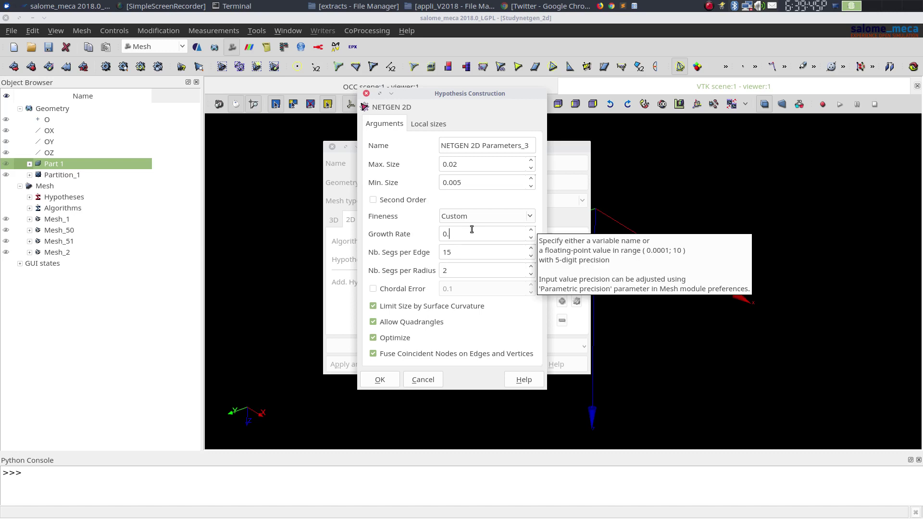
{"action": "type", "text": "01"}
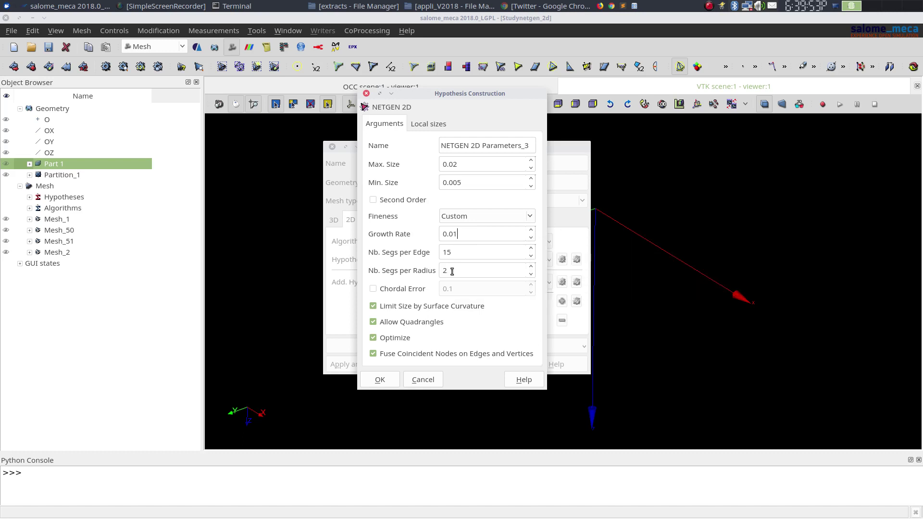
{"action": "left_click", "coordinate": [381, 380]}
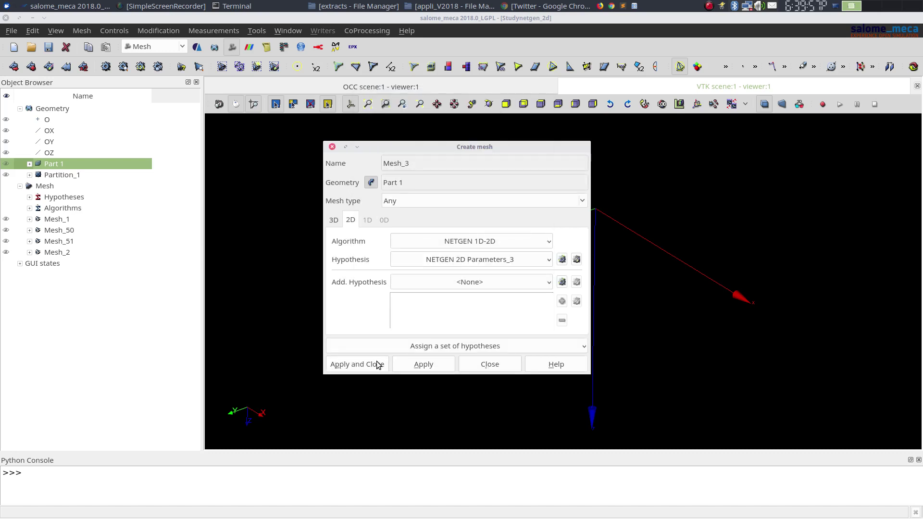
Create and compute Mesh_3, then orbit to inspect its 3354-quadrangle, 116-triangle mesh.
{"action": "left_click", "coordinate": [377, 365]}
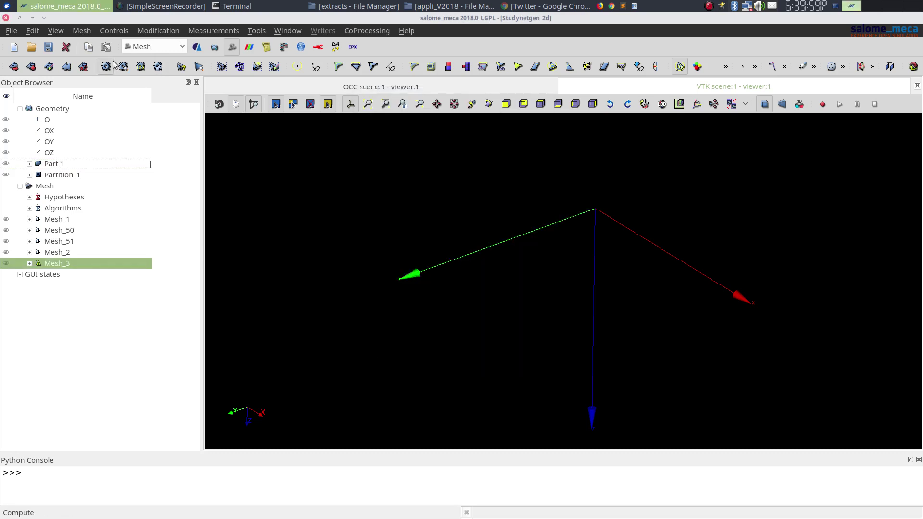
{"action": "left_click", "coordinate": [114, 64]}
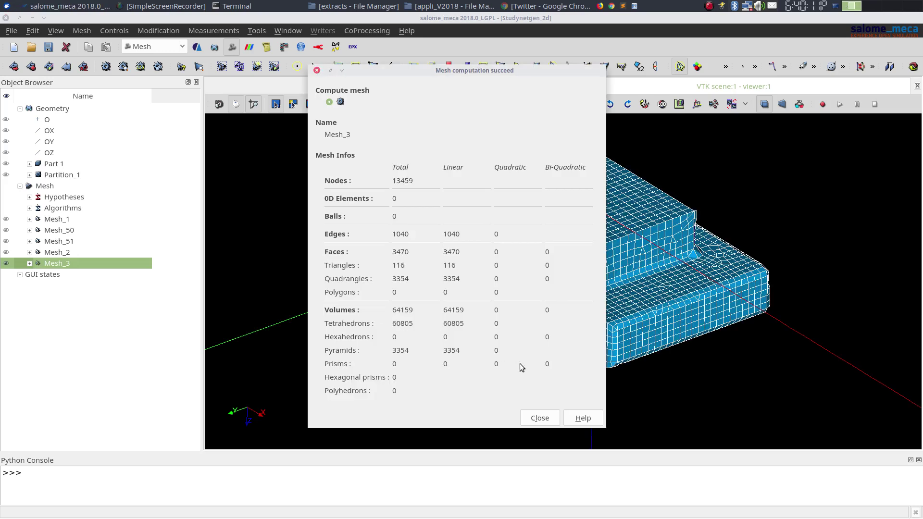
{"action": "left_click", "coordinate": [537, 417]}
{"action": "right_click_drag", "start_coordinate": [513, 365], "coordinate": [433, 321], "text": "ctrl"}
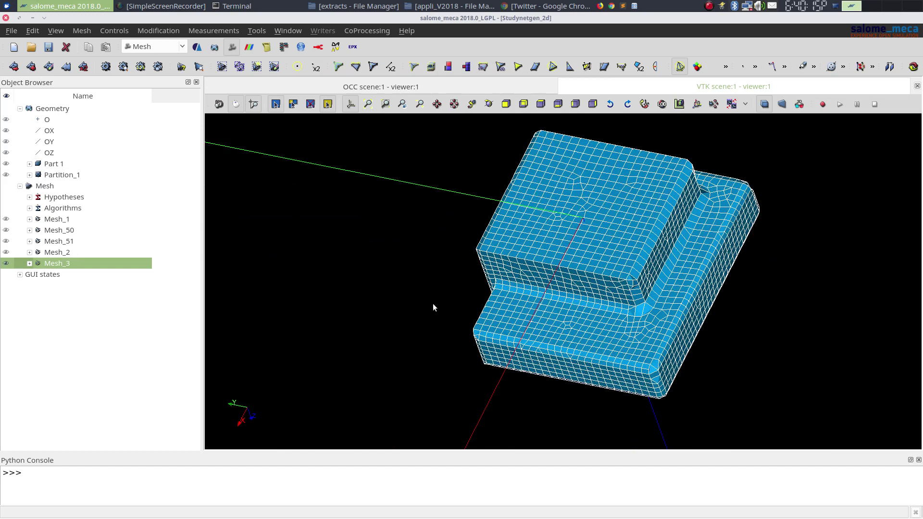
{"action": "right_click_drag", "start_coordinate": [438, 284], "coordinate": [475, 383], "text": "ctrl"}
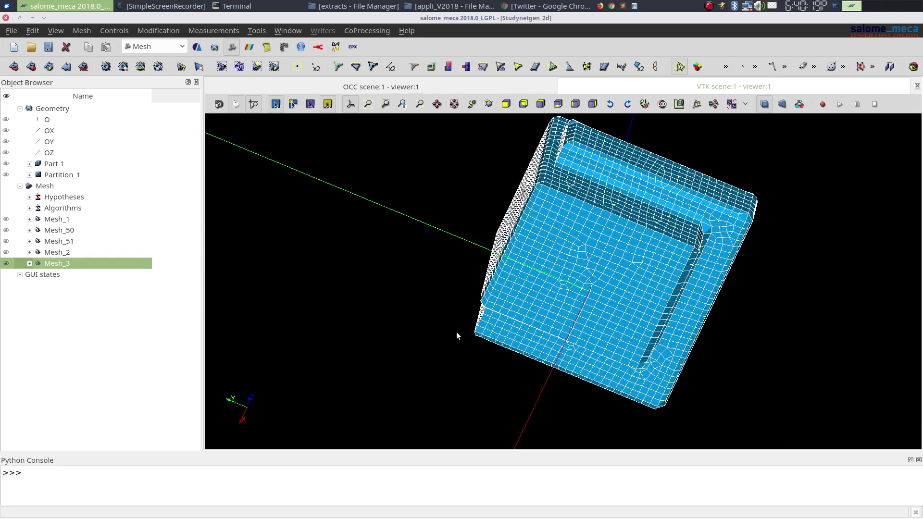
{"action": "right_click_drag", "start_coordinate": [457, 333], "coordinate": [503, 244], "text": "ctrl"}
{"action": "right_click_drag", "start_coordinate": [518, 283], "coordinate": [394, 273], "text": "ctrl"}
{"action": "right_click", "coordinate": [142, 263]}
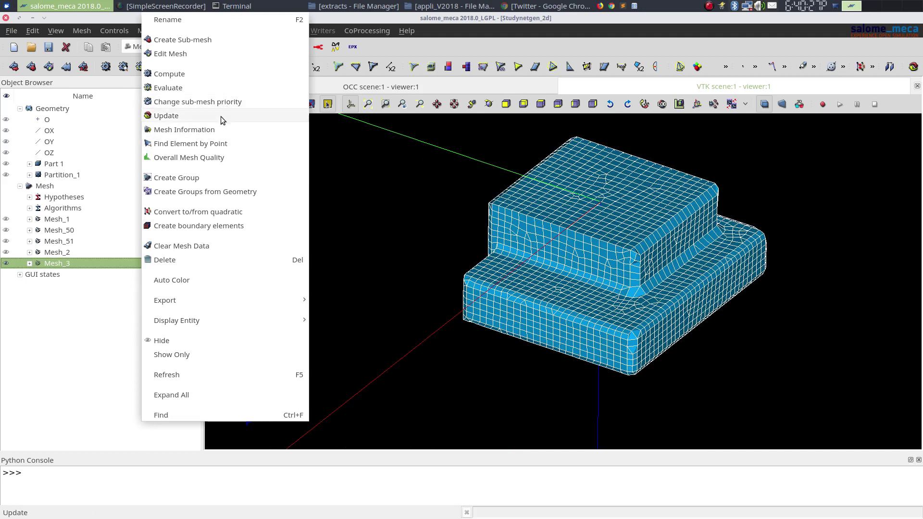
{"action": "left_click", "coordinate": [216, 129]}
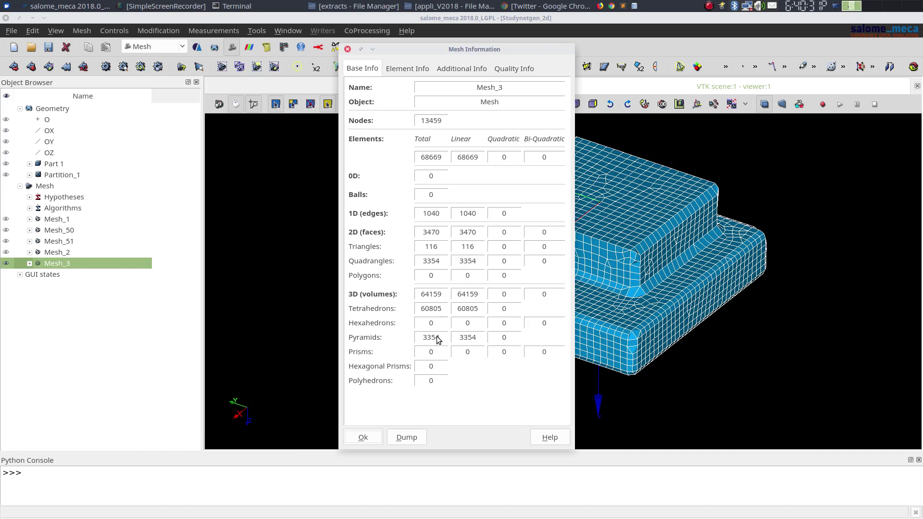
{"action": "left_click", "coordinate": [363, 437]}
{"action": "right_click_drag", "start_coordinate": [656, 295], "coordinate": [616, 291], "text": "ctrl"}
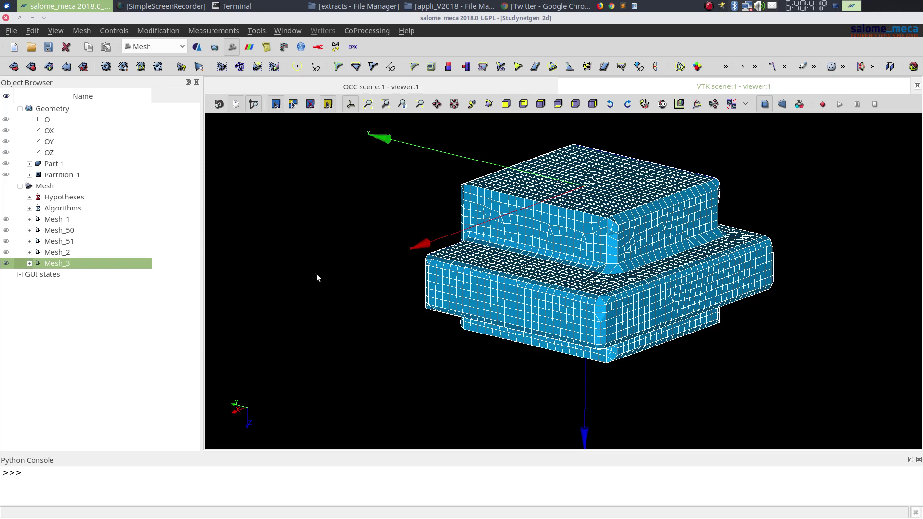
Hide Mesh_3 and start a new Gmsh mesh on Part 1, editing its Gmsh Parameters.
{"action": "left_click", "coordinate": [5, 263]}
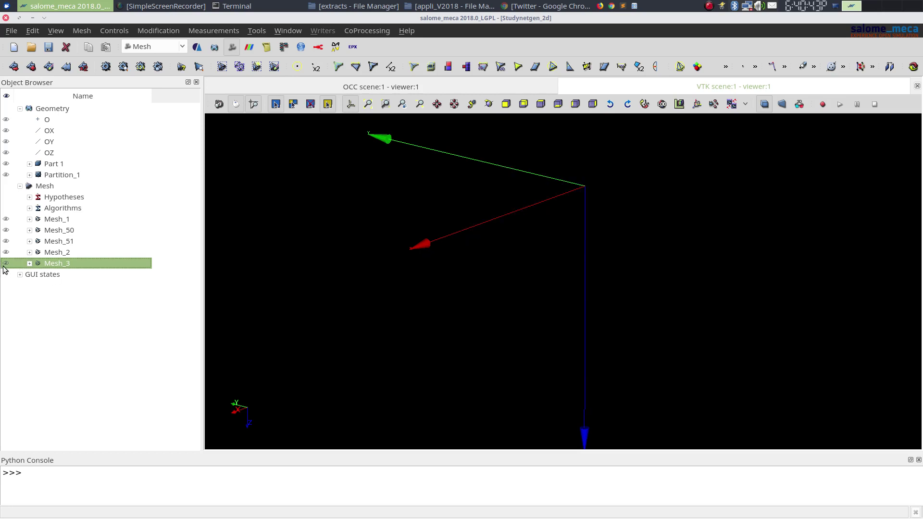
{"action": "left_click", "coordinate": [53, 164]}
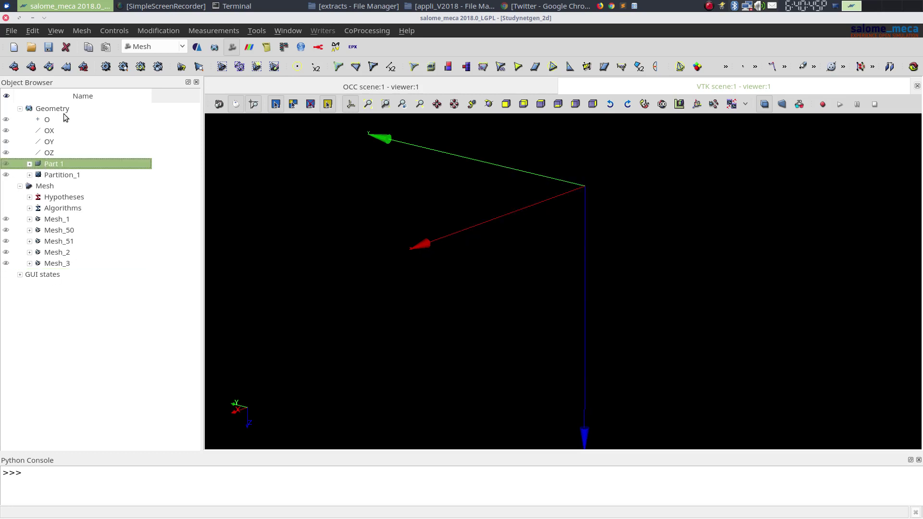
{"action": "left_click", "coordinate": [14, 67]}
{"action": "left_click", "coordinate": [465, 239]}
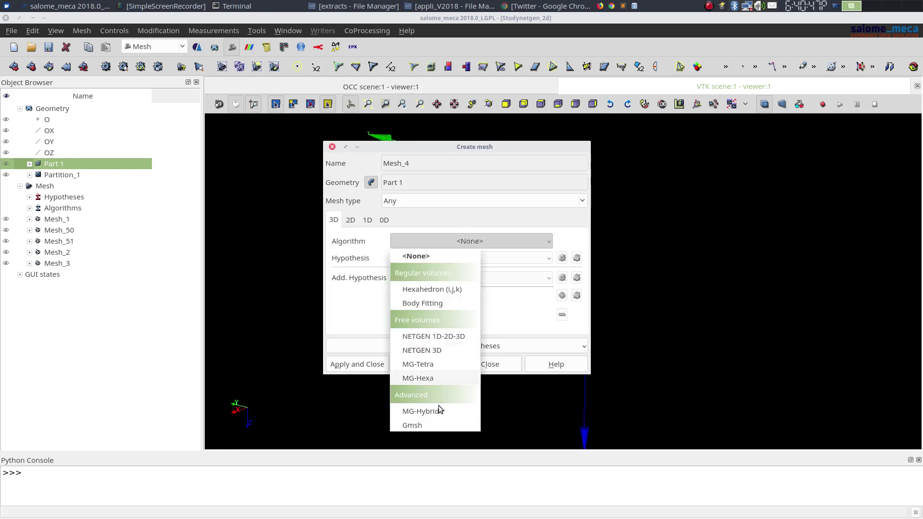
{"action": "left_click", "coordinate": [439, 424]}
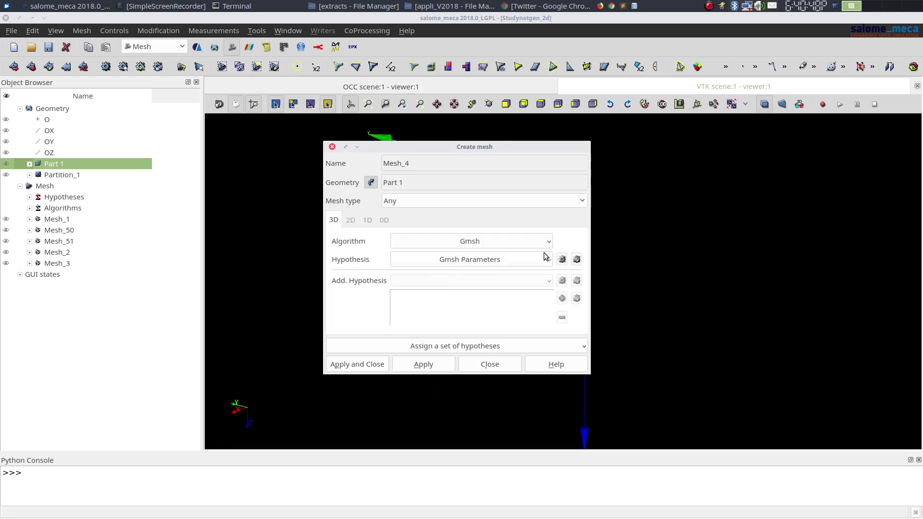
{"action": "left_click", "coordinate": [576, 261]}
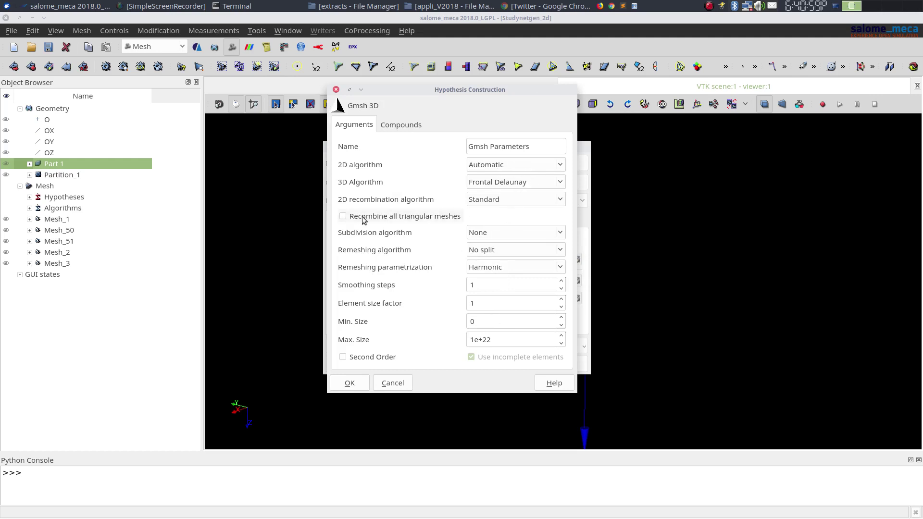
Set Gmsh parameters: recombine all triangles, Delaunay 2D, Frontal Hex 3D, max size 0.005.
{"action": "left_click", "coordinate": [427, 220]}
{"action": "left_click", "coordinate": [508, 165]}
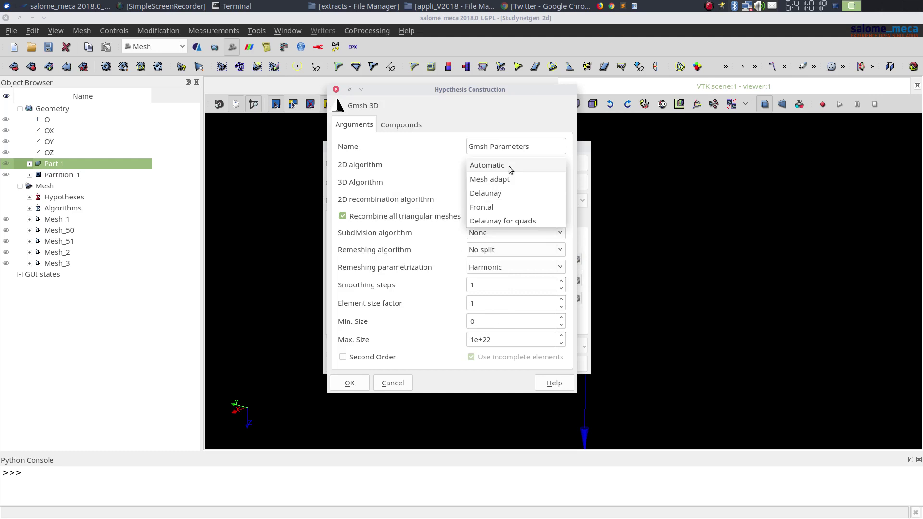
{"action": "left_click", "coordinate": [518, 192]}
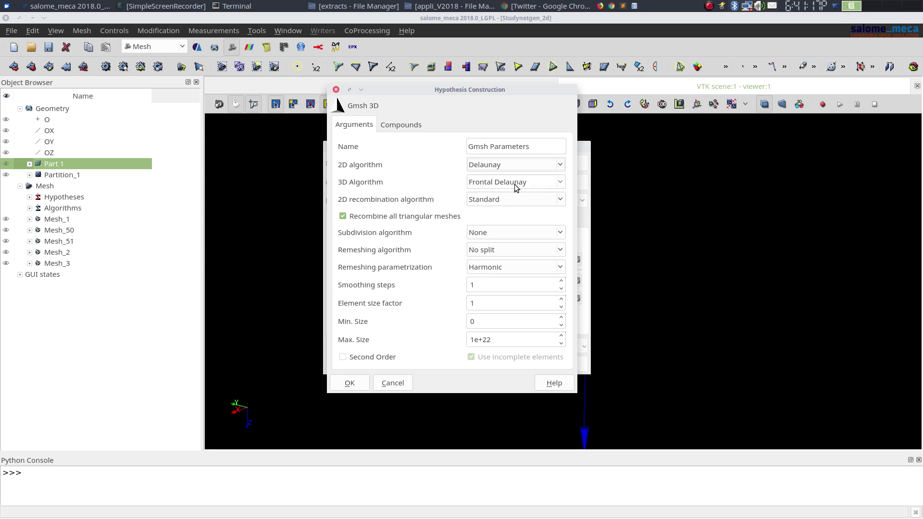
{"action": "left_click", "coordinate": [516, 185]}
{"action": "left_click", "coordinate": [518, 188]}
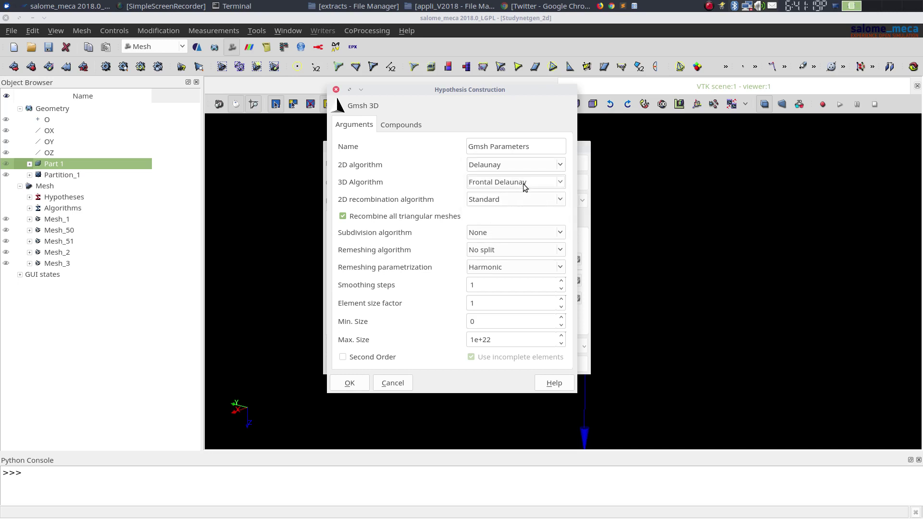
{"action": "left_click", "coordinate": [509, 178]}
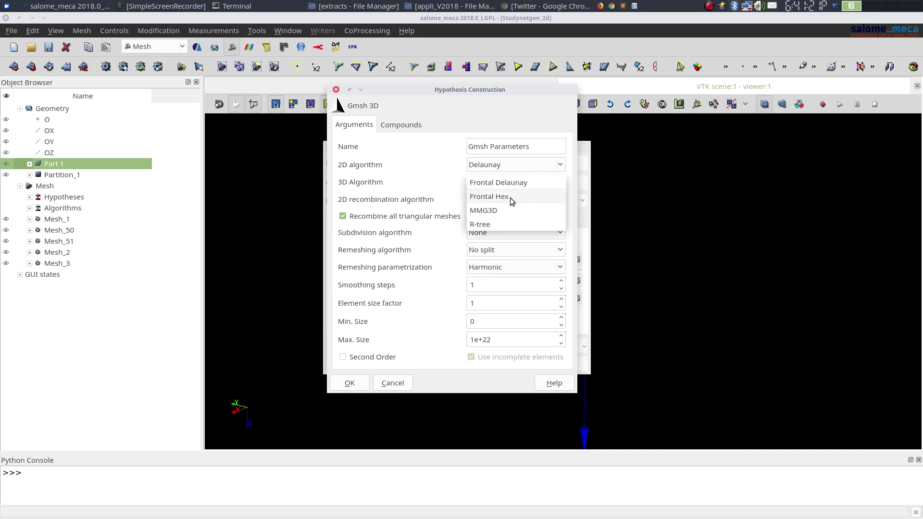
{"action": "left_click", "coordinate": [508, 197]}
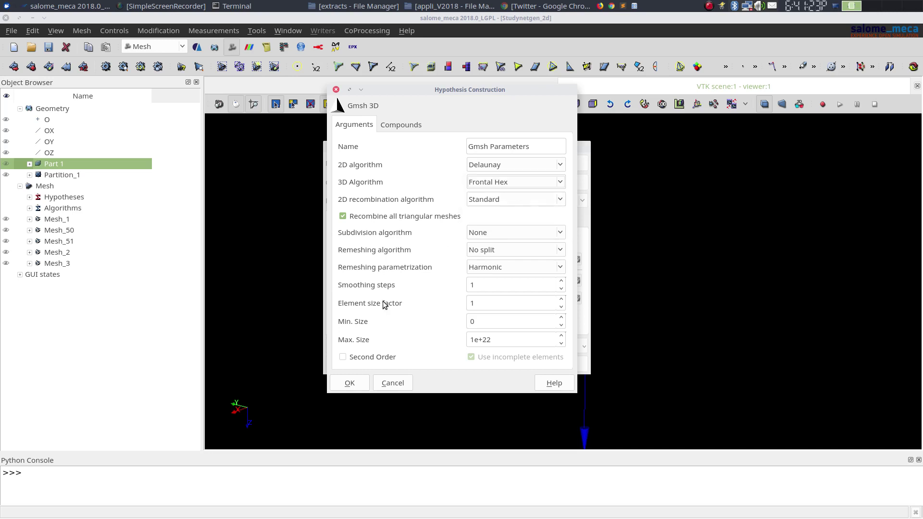
{"action": "left_click_drag", "start_coordinate": [504, 339], "coordinate": [459, 340]}
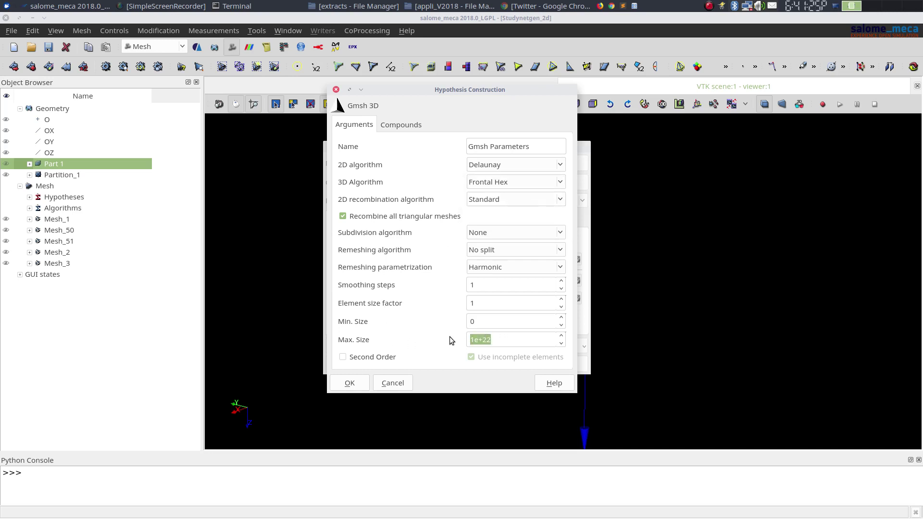
{"action": "type", "text": "0.005"}
{"action": "left_click", "coordinate": [361, 382]}
Create and compute Mesh_4, then inspect its 24447 nodes, 4229 quads and 122723 tetrahedra.
{"action": "left_click", "coordinate": [356, 363]}
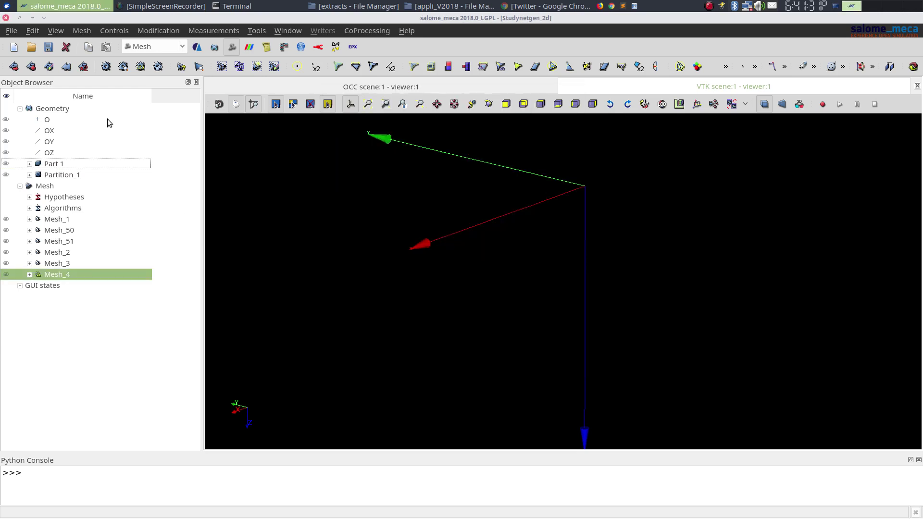
{"action": "left_click", "coordinate": [105, 66]}
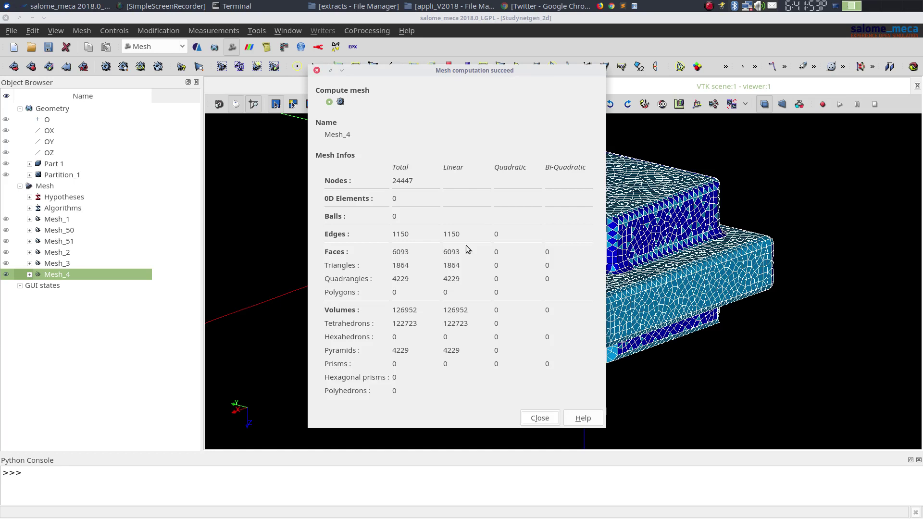
{"action": "left_click_drag", "start_coordinate": [455, 70], "coordinate": [276, 53]}
{"action": "scroll", "coordinate": [600, 302], "scroll_direction": "up", "scroll_amount": 3}
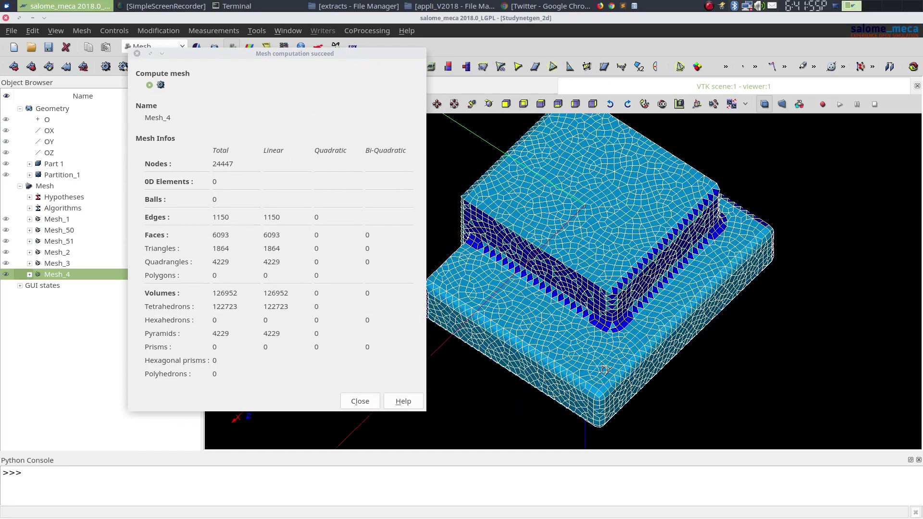
{"action": "scroll", "coordinate": [606, 296], "scroll_direction": "down", "scroll_amount": 3}
{"action": "scroll", "coordinate": [644, 266], "scroll_direction": "up", "scroll_amount": 4}
{"action": "right_click_drag", "start_coordinate": [643, 265], "coordinate": [668, 365], "text": "ctrl"}
{"action": "right_click_drag", "start_coordinate": [522, 364], "coordinate": [606, 379], "text": "ctrl"}
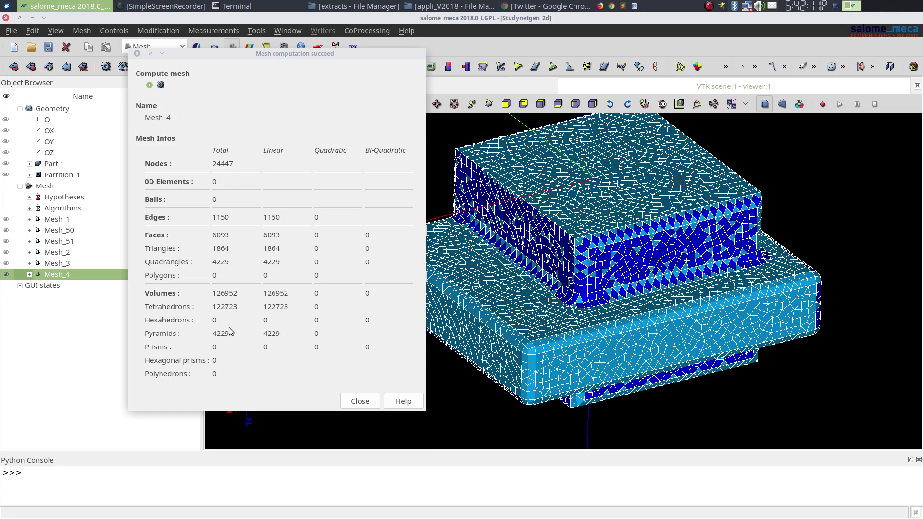
Apply the Aspect Ratio 3D control to Mesh_4 and orbit to review the 1.02–1.52e+03 range.
{"action": "left_click", "coordinate": [364, 402]}
{"action": "right_click_drag", "start_coordinate": [418, 400], "coordinate": [459, 380], "text": "ctrl"}
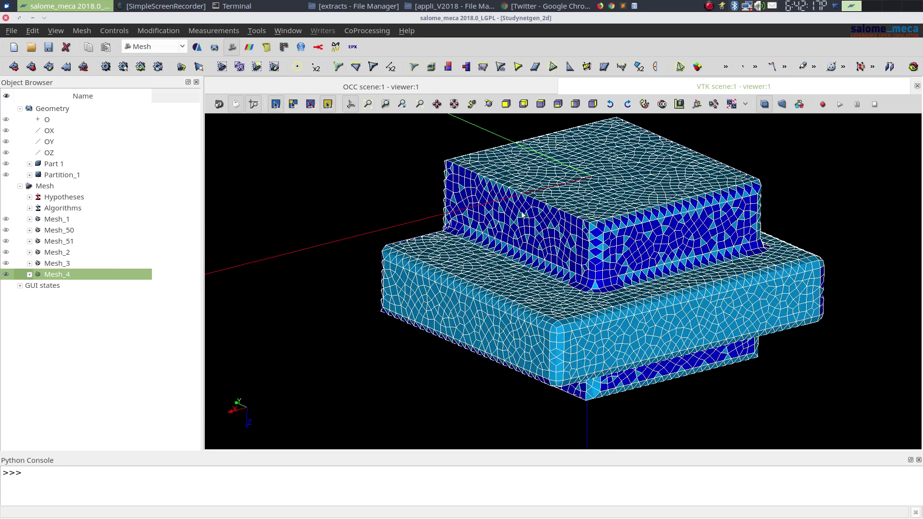
{"action": "left_click", "coordinate": [679, 66]}
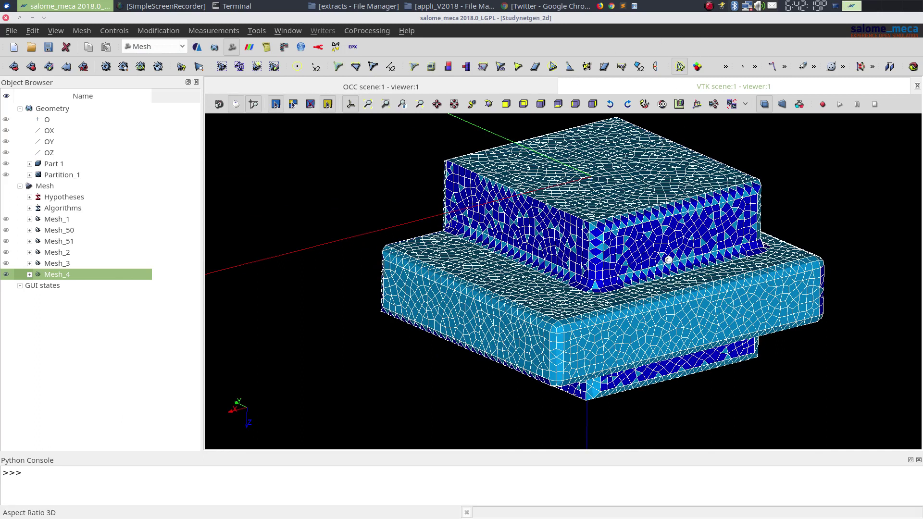
{"action": "right_click_drag", "start_coordinate": [661, 291], "coordinate": [652, 317], "text": "ctrl"}
{"action": "right_click_drag", "start_coordinate": [469, 329], "coordinate": [478, 338], "text": "ctrl"}
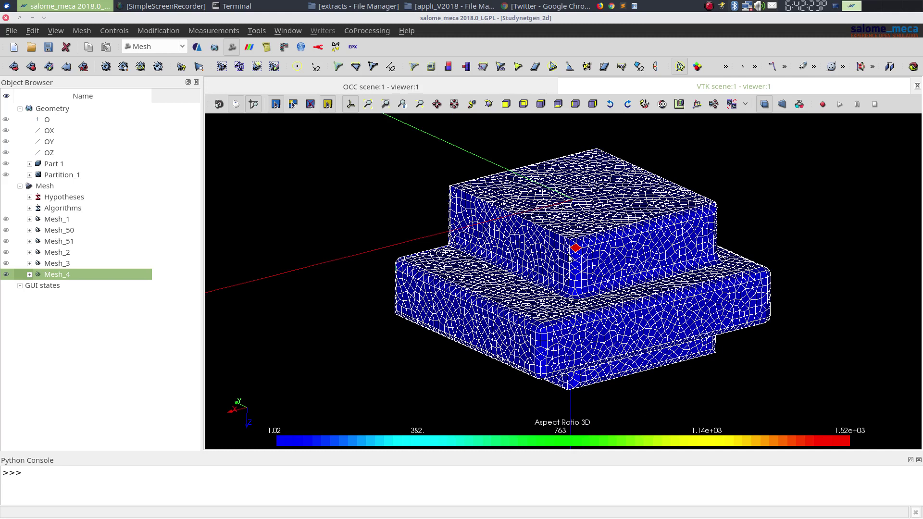
{"action": "right_click_drag", "start_coordinate": [569, 258], "coordinate": [474, 268], "text": "ctrl"}
{"action": "right_click_drag", "start_coordinate": [561, 272], "coordinate": [608, 338], "text": "ctrl"}
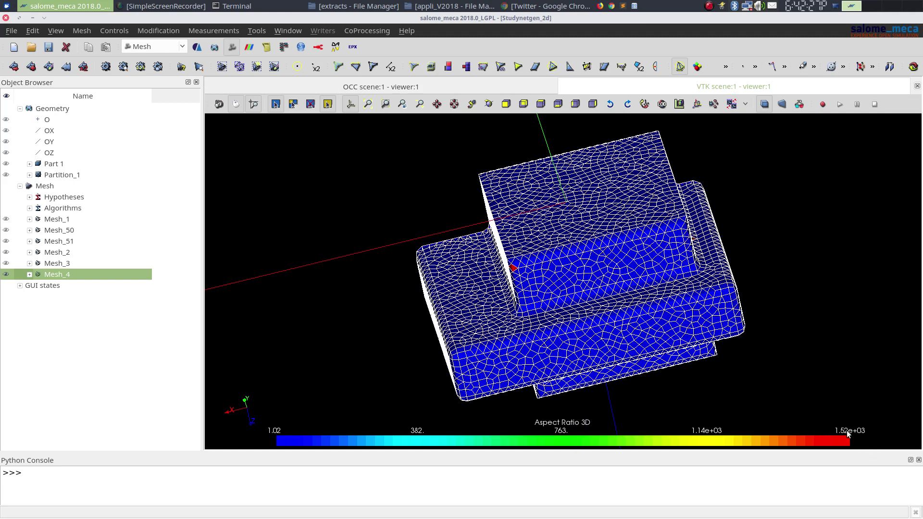
{"action": "right_click_drag", "start_coordinate": [758, 304], "coordinate": [431, 256], "text": "ctrl"}
{"action": "right_click_drag", "start_coordinate": [484, 283], "coordinate": [475, 306], "text": "ctrl"}
{"action": "right_click_drag", "start_coordinate": [668, 291], "coordinate": [744, 248], "text": "ctrl"}
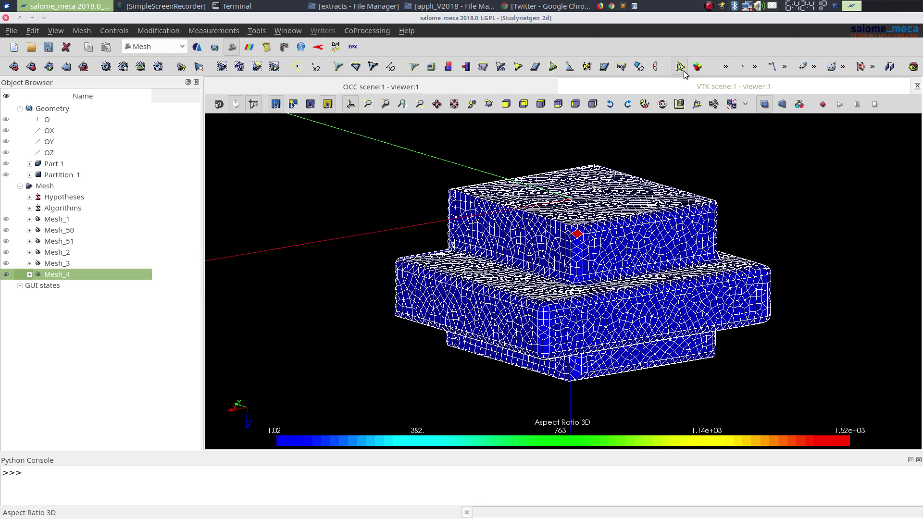
Remove the aspect ratio colouring from Mesh_4.
{"action": "right_click", "coordinate": [734, 216]}
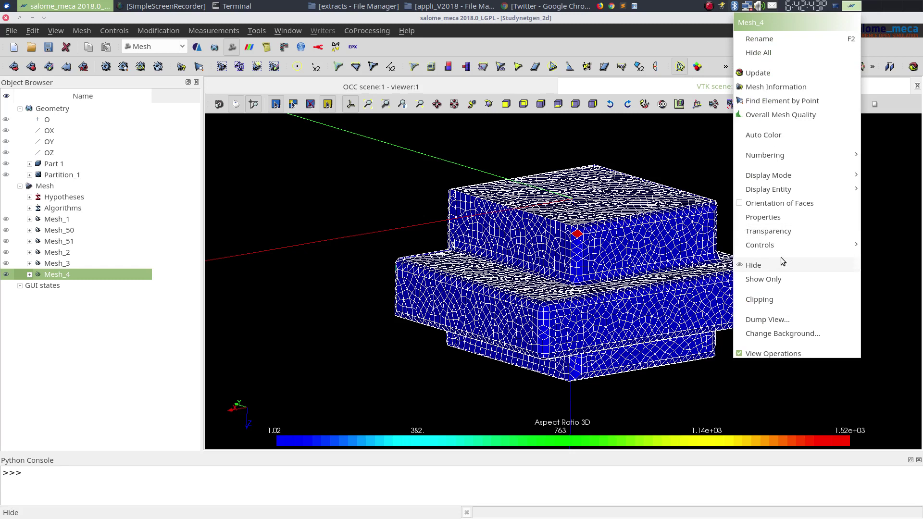
{"action": "mouse_move", "coordinate": [780, 246]}
{"action": "left_click", "coordinate": [663, 245]}
{"action": "right_click_drag", "start_coordinate": [578, 284], "coordinate": [582, 301], "text": "ctrl"}
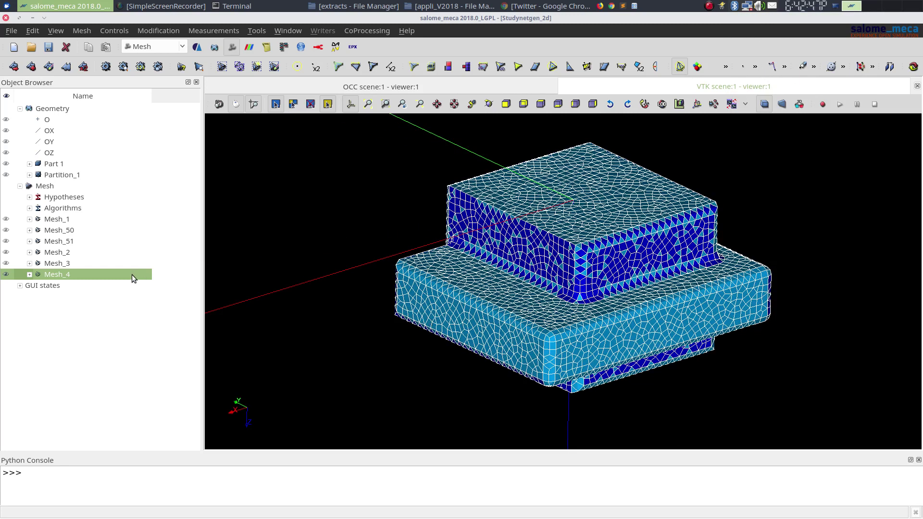
Change Mesh_4's Gmsh 2D algorithm to Delaunay for quads and recompute it.
{"action": "right_click", "coordinate": [132, 275]}
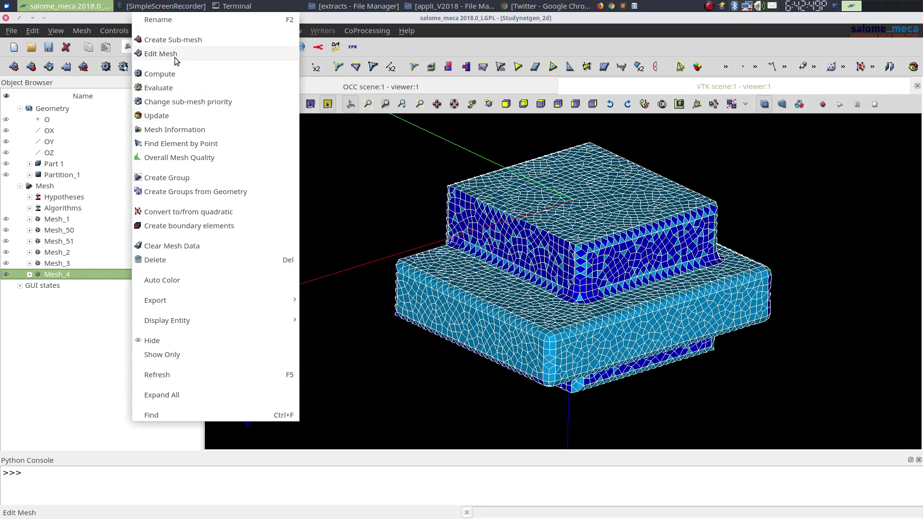
{"action": "left_click", "coordinate": [161, 53]}
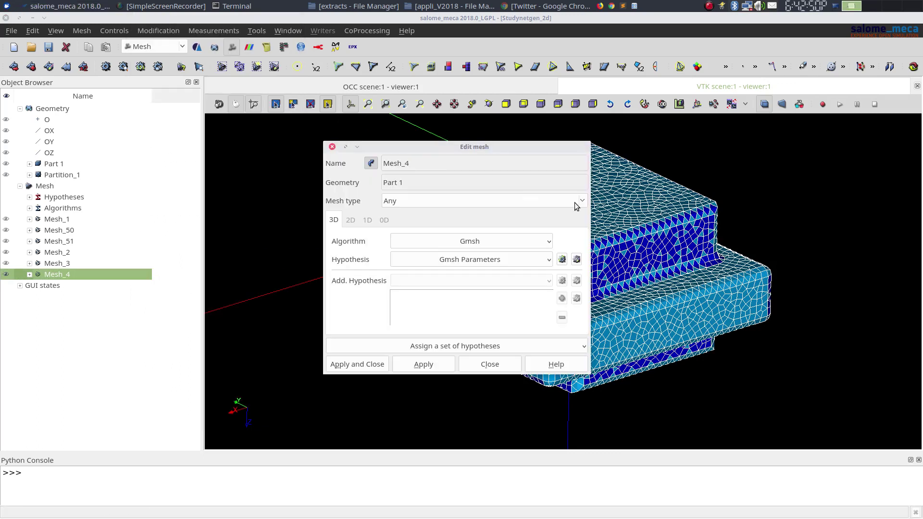
{"action": "left_click", "coordinate": [576, 260]}
{"action": "left_click", "coordinate": [514, 156]}
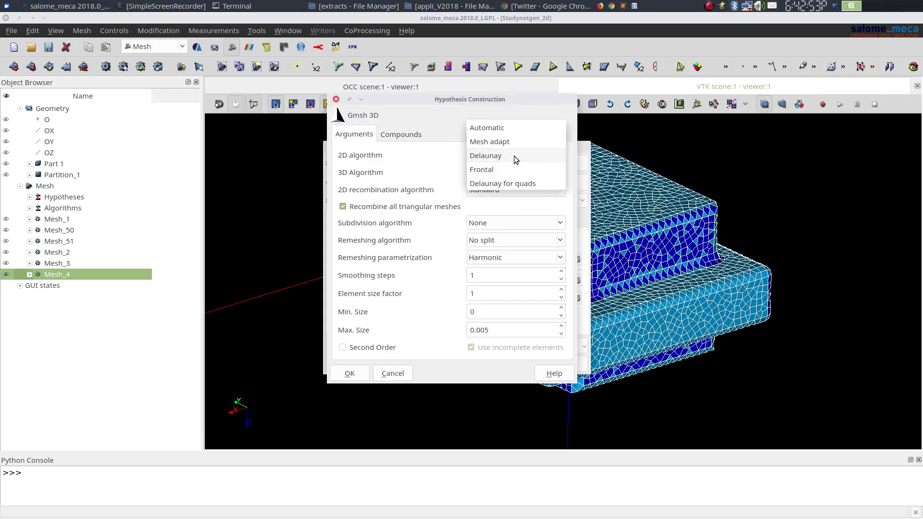
{"action": "left_click", "coordinate": [517, 184]}
{"action": "left_click", "coordinate": [350, 373]}
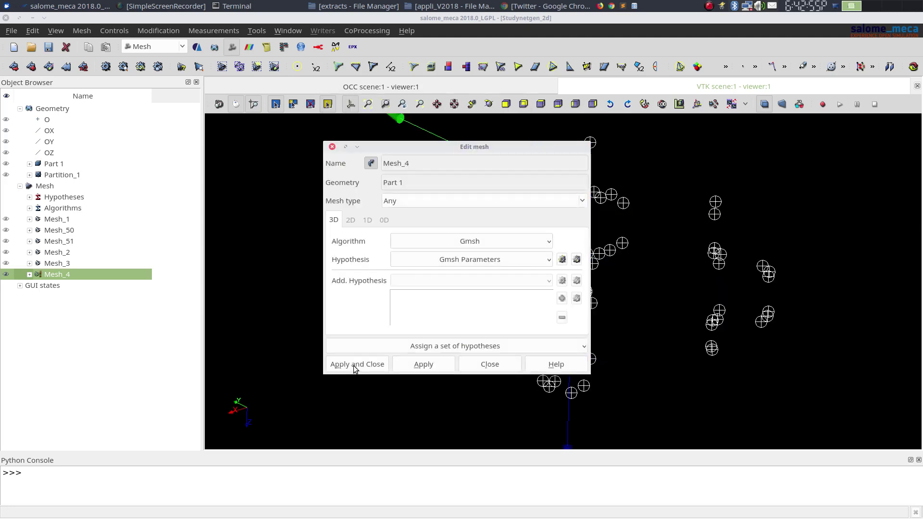
{"action": "left_click", "coordinate": [355, 364]}
{"action": "left_click", "coordinate": [106, 66]}
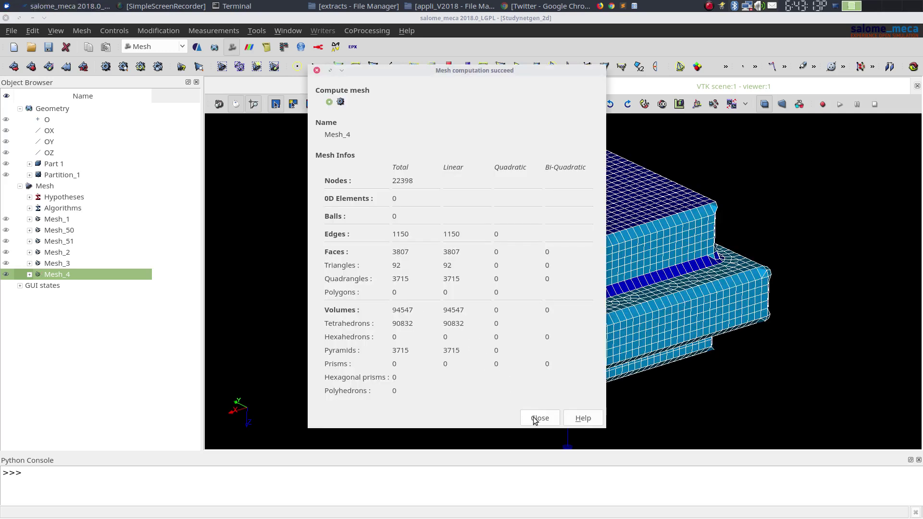
{"action": "left_click_drag", "start_coordinate": [431, 68], "coordinate": [291, 65]}
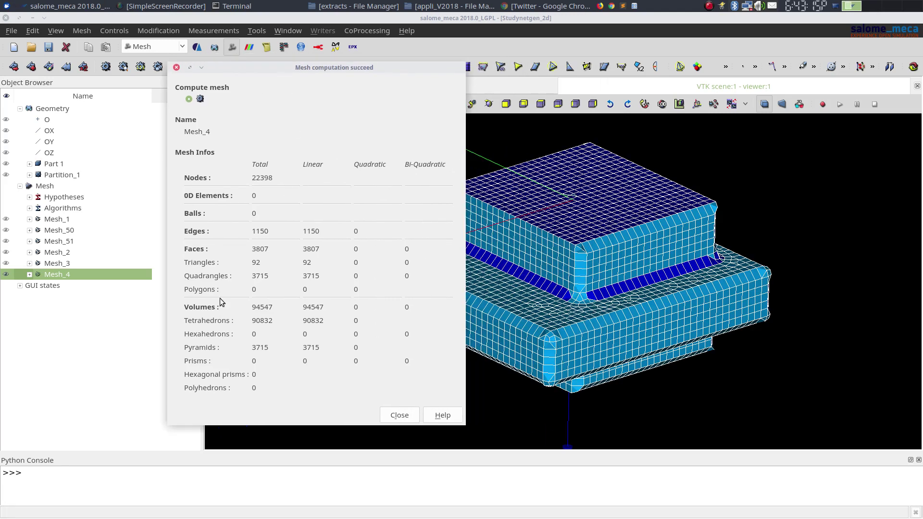
{"action": "scroll", "coordinate": [660, 358], "scroll_direction": "up", "scroll_amount": 3}
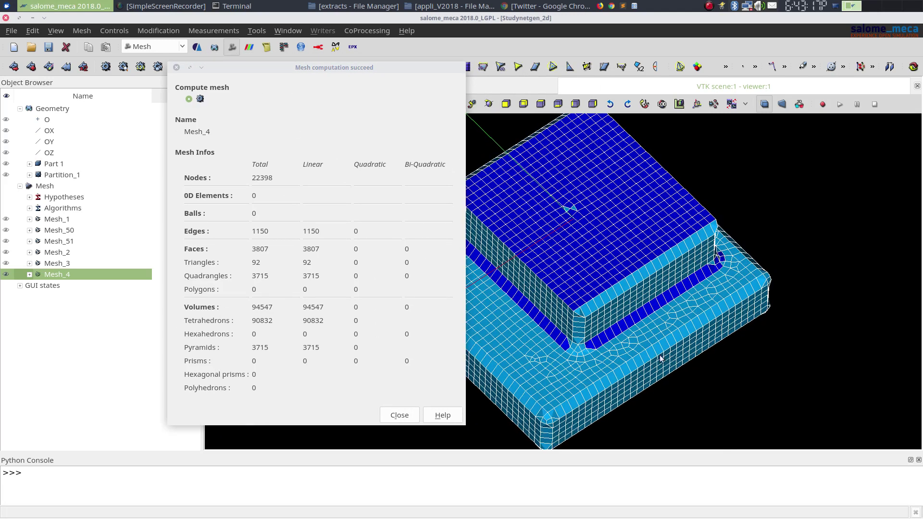
{"action": "right_click_drag", "start_coordinate": [655, 337], "coordinate": [646, 301], "text": "ctrl"}
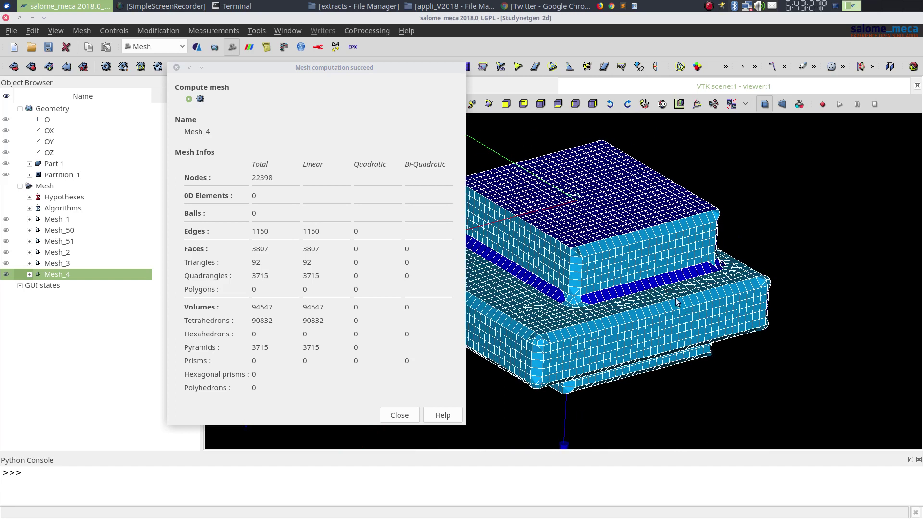
{"action": "right_click_drag", "start_coordinate": [664, 324], "coordinate": [719, 384], "text": "ctrl"}
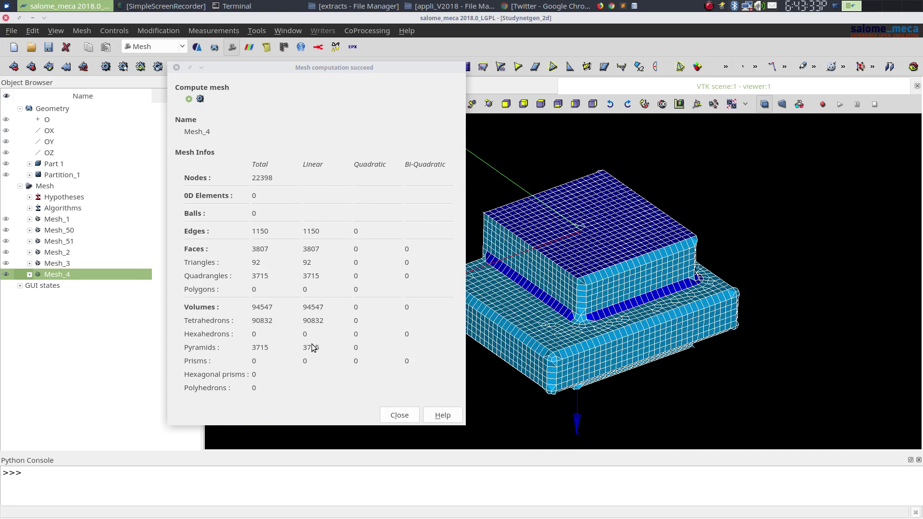
{"action": "left_click", "coordinate": [395, 416]}
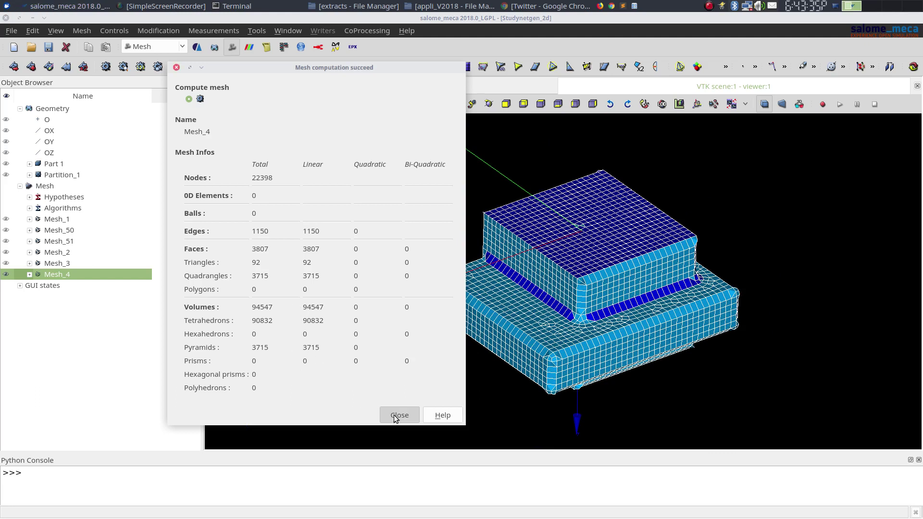
Edit Mesh_4's Gmsh parameters and bring up the Compounds settings.
{"action": "right_click", "coordinate": [103, 275]}
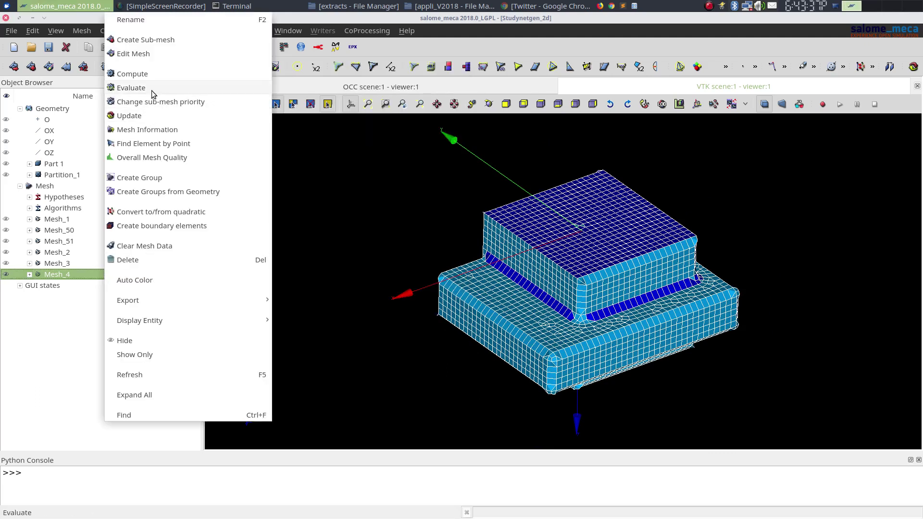
{"action": "left_click", "coordinate": [144, 54]}
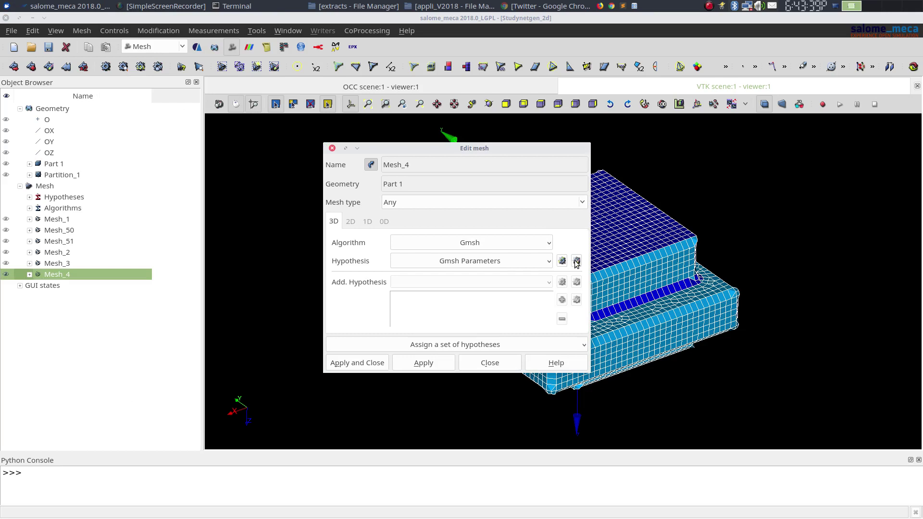
{"action": "left_click", "coordinate": [575, 261]}
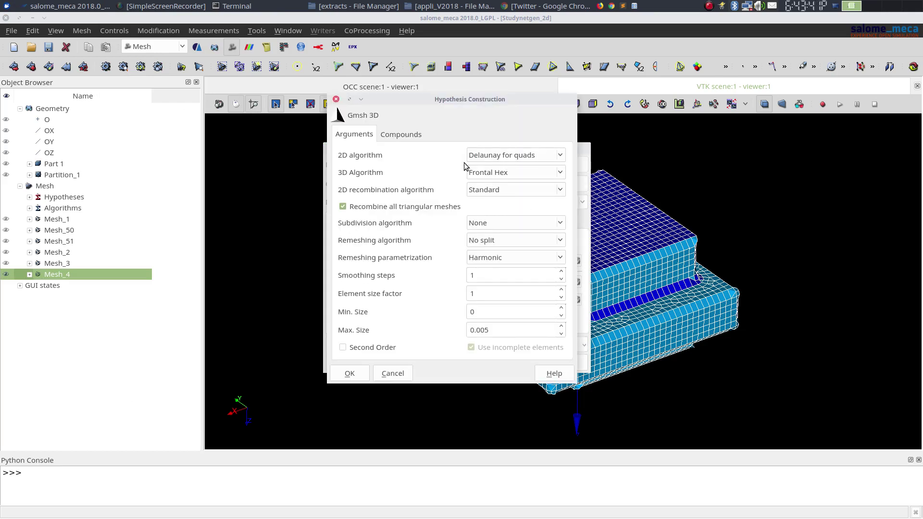
{"action": "left_click", "coordinate": [483, 173]}
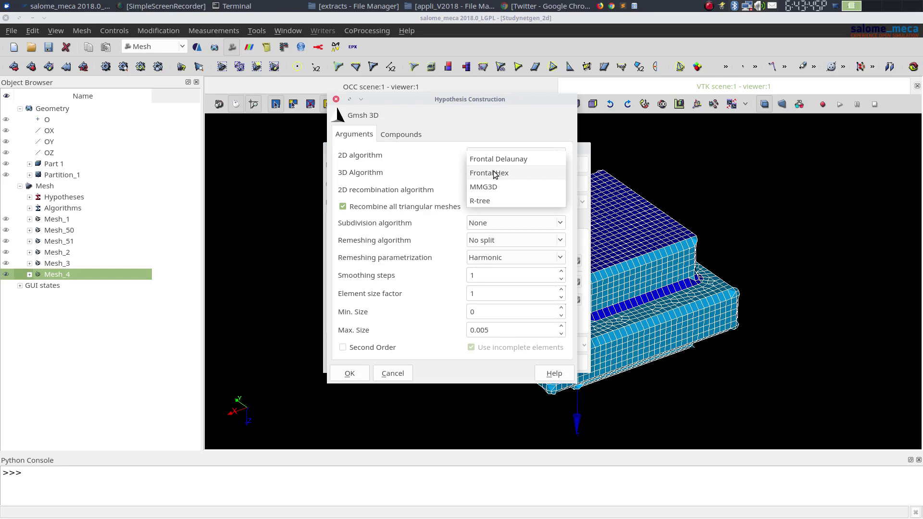
{"action": "left_click", "coordinate": [409, 135]}
{"action": "left_click", "coordinate": [410, 135]}
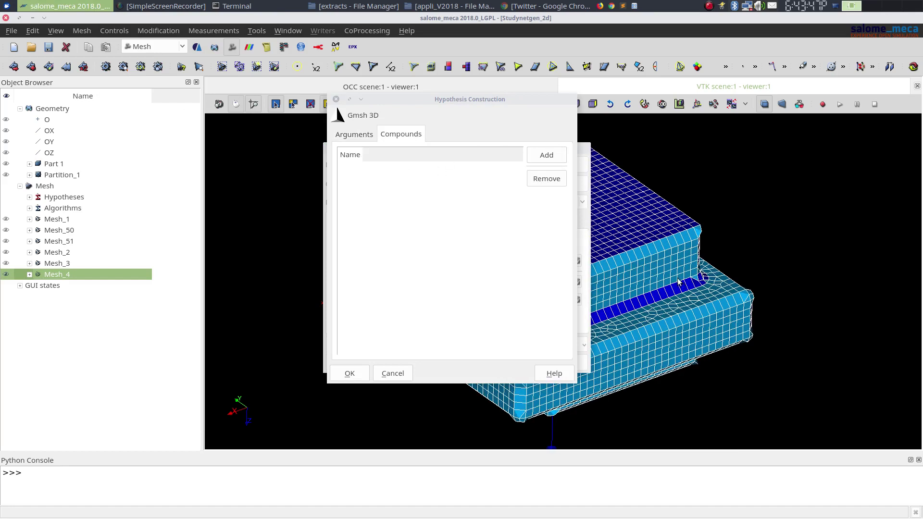
{"action": "scroll", "coordinate": [679, 282], "scroll_direction": "up", "scroll_amount": 2}
{"action": "scroll", "coordinate": [871, 263], "scroll_direction": "down", "scroll_amount": 2}
{"action": "scroll", "coordinate": [869, 267], "scroll_direction": "up", "scroll_amount": 2}
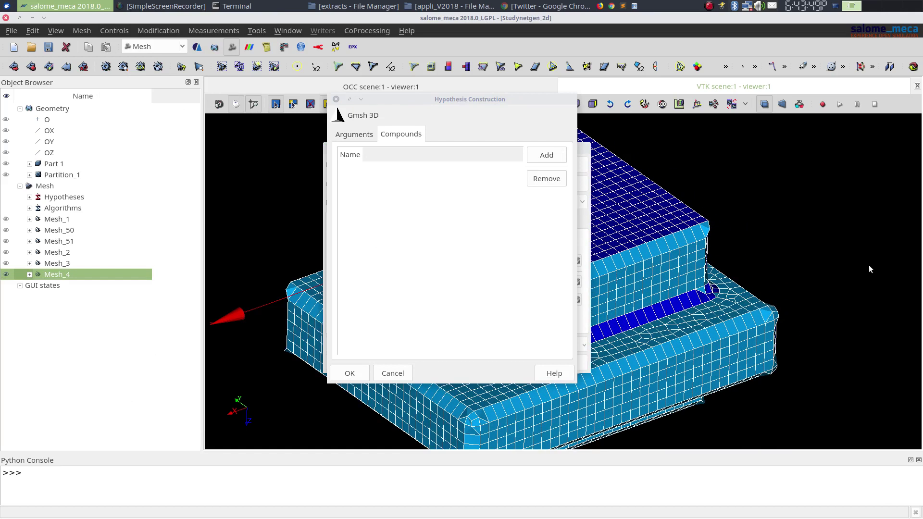
{"action": "scroll", "coordinate": [868, 264], "scroll_direction": "down", "scroll_amount": 3}
{"action": "scroll", "coordinate": [685, 267], "scroll_direction": "up", "scroll_amount": 5}
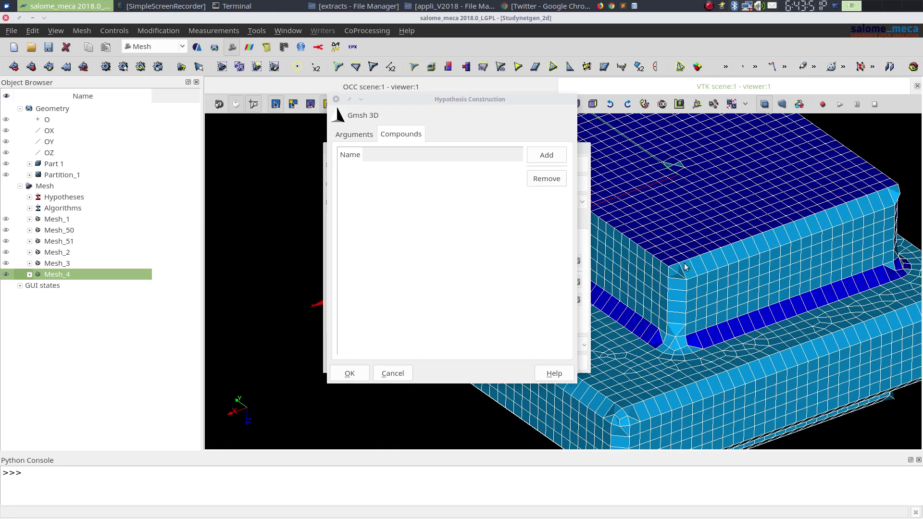
{"action": "scroll", "coordinate": [674, 349], "scroll_direction": "up", "scroll_amount": 1}
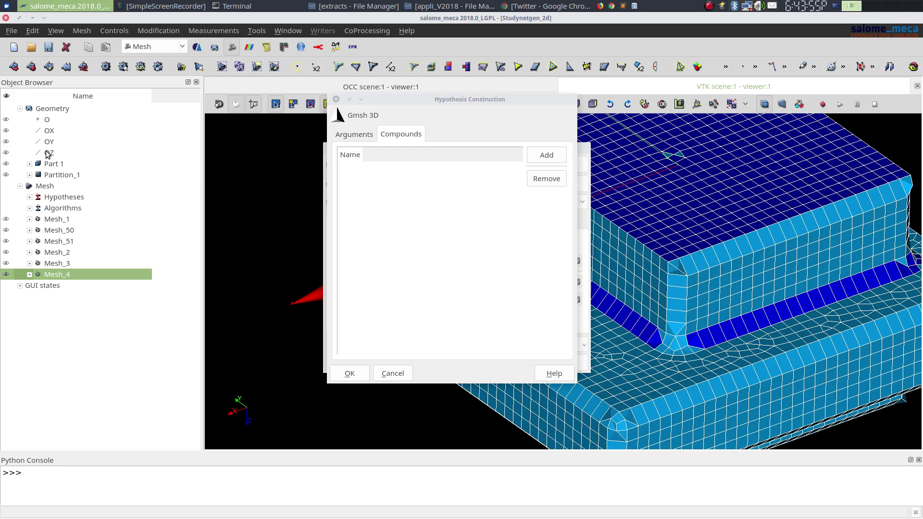
Add Face_32 through Face_47 from Part 1's Shell_1 to the compounds list.
{"action": "left_click", "coordinate": [30, 163]}
{"action": "left_click", "coordinate": [39, 174]}
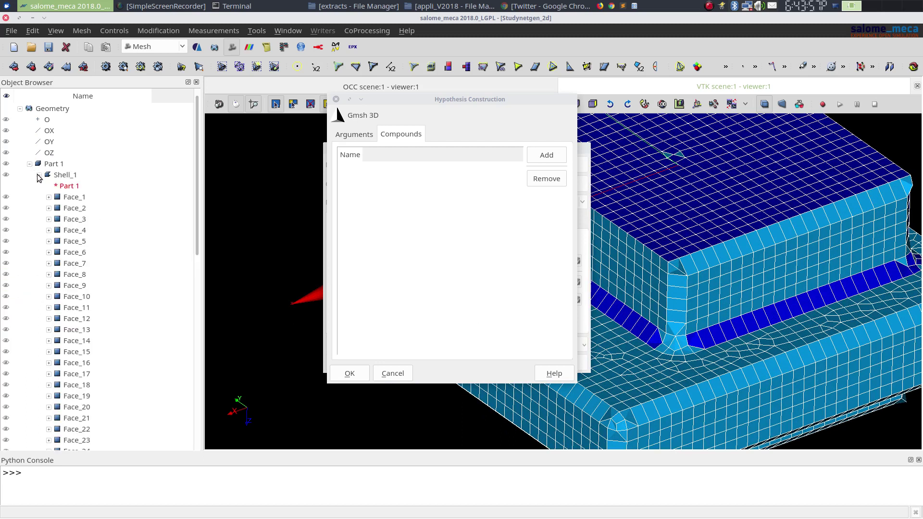
{"action": "scroll", "coordinate": [72, 337], "scroll_direction": "down", "scroll_amount": 9}
{"action": "scroll", "coordinate": [85, 352], "scroll_direction": "down", "scroll_amount": 2}
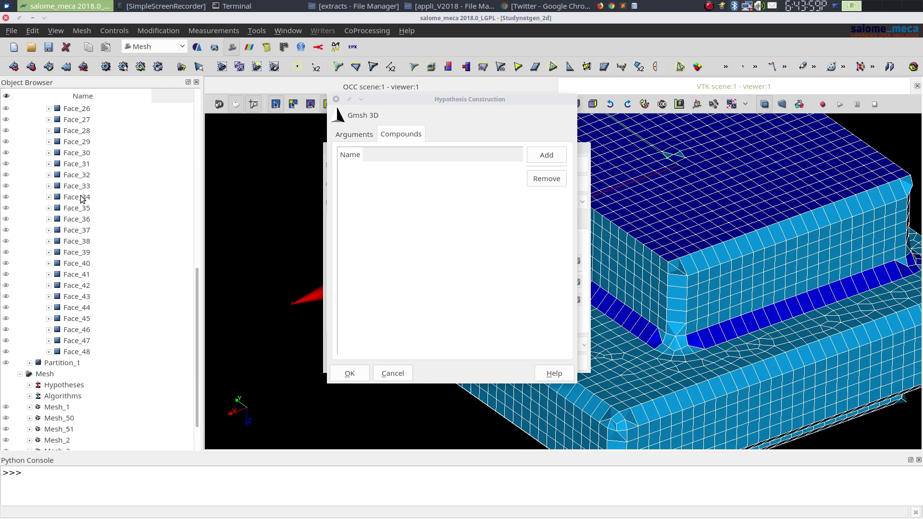
{"action": "left_click", "coordinate": [77, 174]}
{"action": "left_click", "coordinate": [92, 340], "text": "shift"}
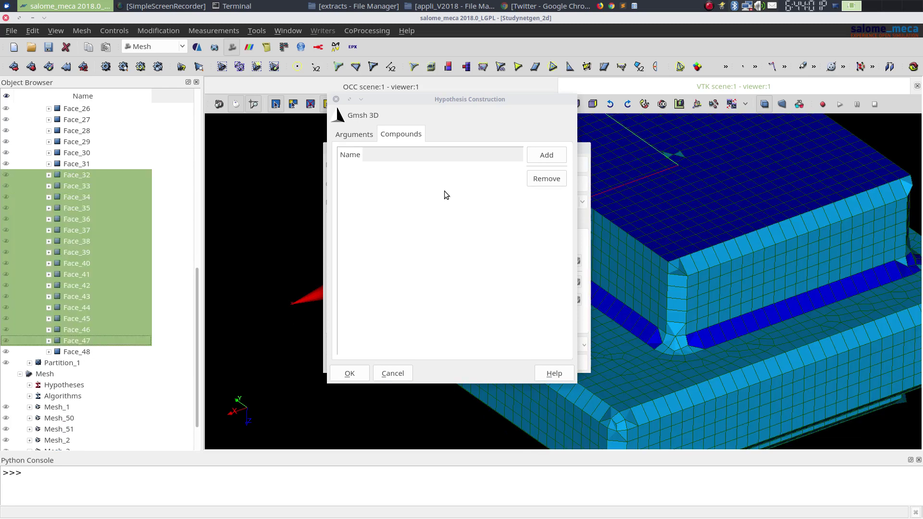
{"action": "left_click", "coordinate": [528, 155]}
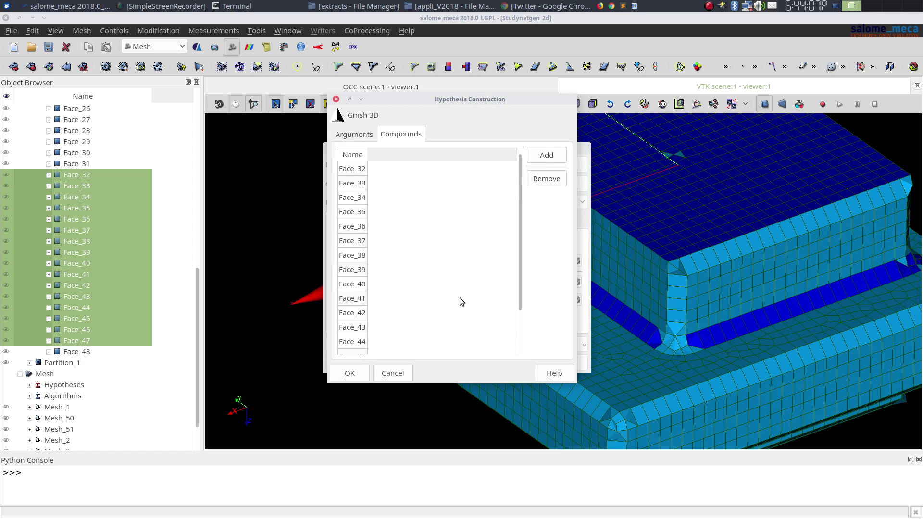
Confirm the compound-face Gmsh hypothesis, then change Mesh_4's Gmsh 3D algorithm to Frontal Delaunay.
{"action": "left_click", "coordinate": [354, 372]}
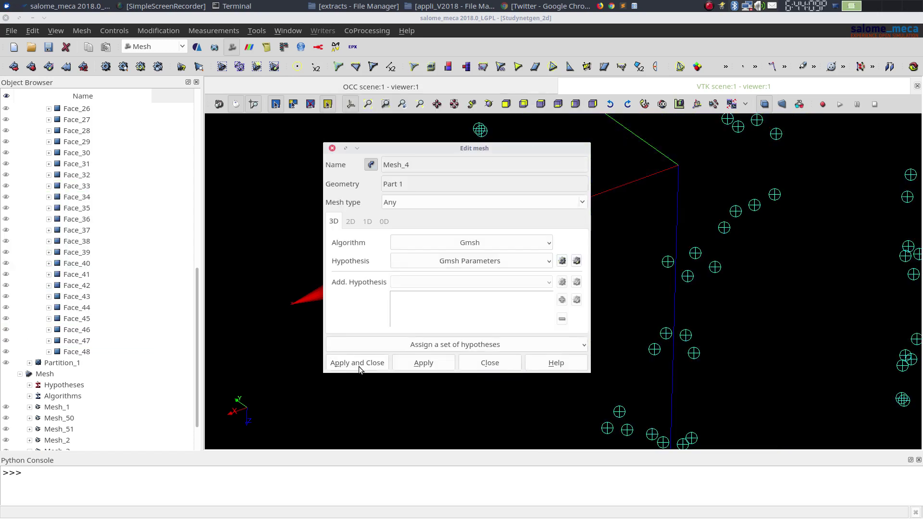
{"action": "left_click", "coordinate": [358, 364]}
{"action": "scroll", "coordinate": [129, 344], "scroll_direction": "down", "scroll_amount": 1}
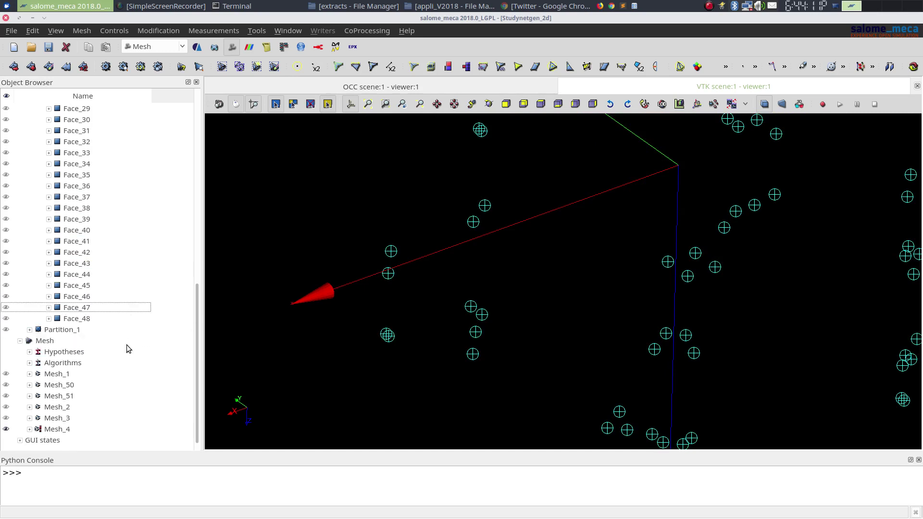
{"action": "left_click", "coordinate": [82, 429]}
{"action": "left_click", "coordinate": [68, 68]}
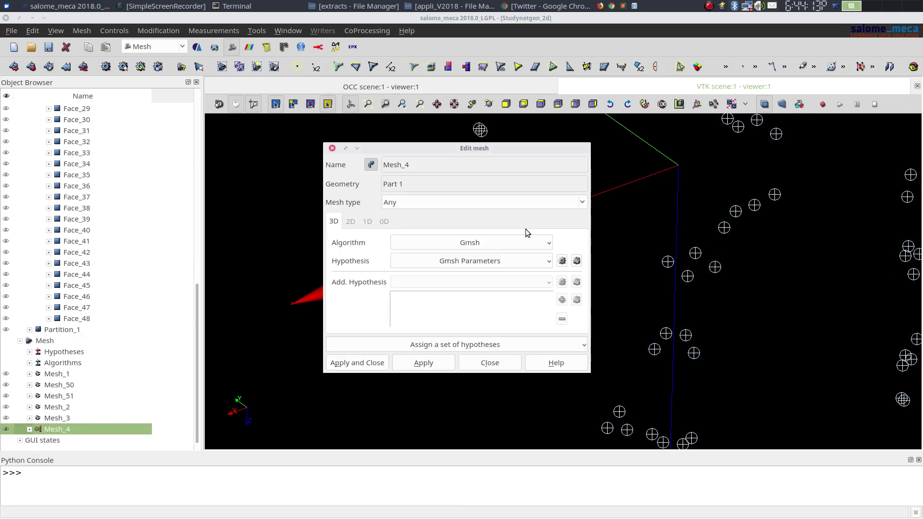
{"action": "left_click", "coordinate": [563, 261]}
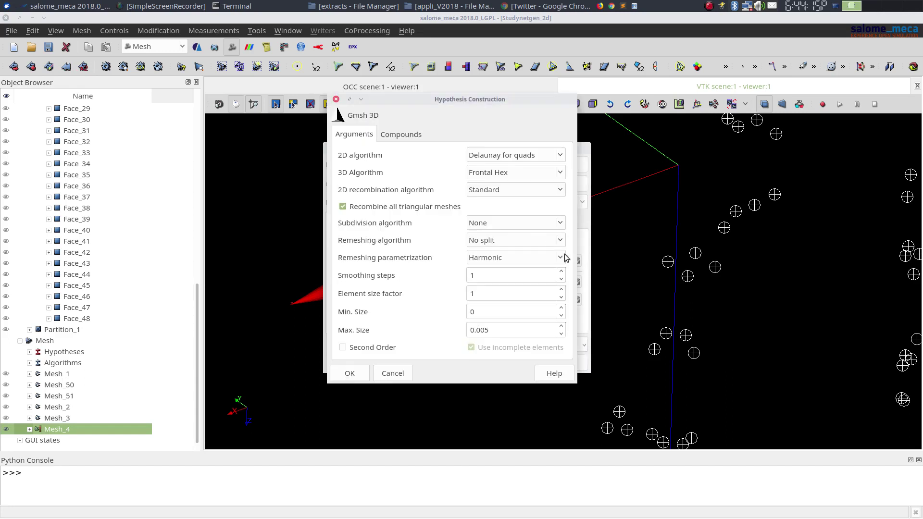
{"action": "left_click", "coordinate": [513, 172]}
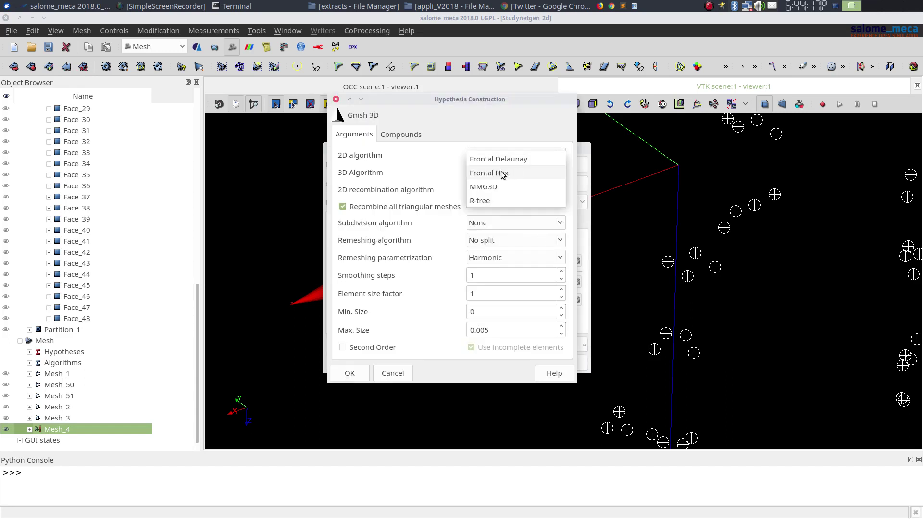
{"action": "left_click", "coordinate": [516, 157]}
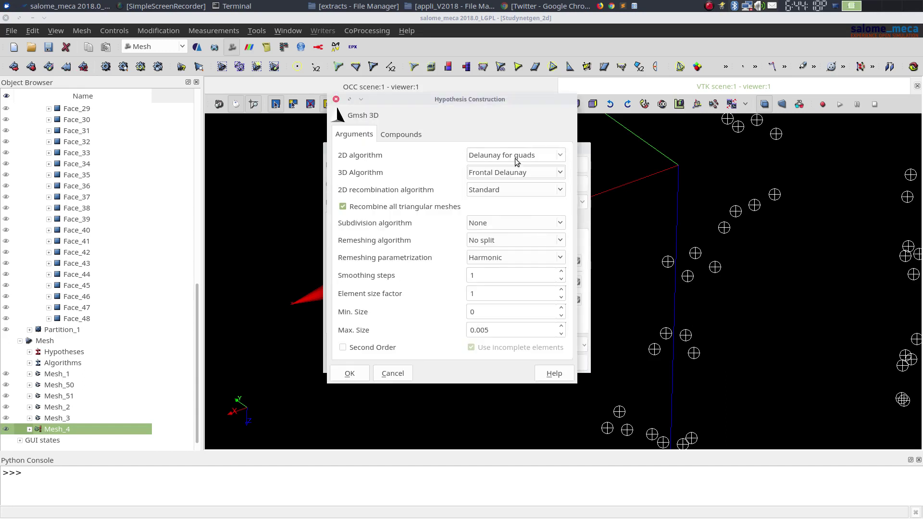
{"action": "left_click", "coordinate": [349, 373]}
{"action": "left_click", "coordinate": [353, 363]}
Recompute Mesh_4, check the surface-only result with zero volumes, and dismiss the failure report.
{"action": "left_click", "coordinate": [106, 67]}
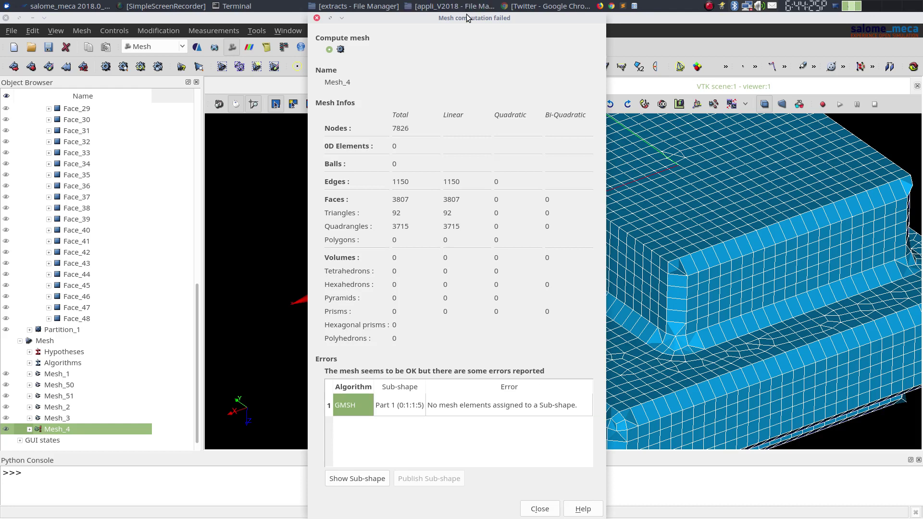
{"action": "left_click_drag", "start_coordinate": [470, 17], "coordinate": [452, 25]}
{"action": "left_click", "coordinate": [705, 296]}
{"action": "left_click_drag", "start_coordinate": [705, 296], "coordinate": [670, 321]}
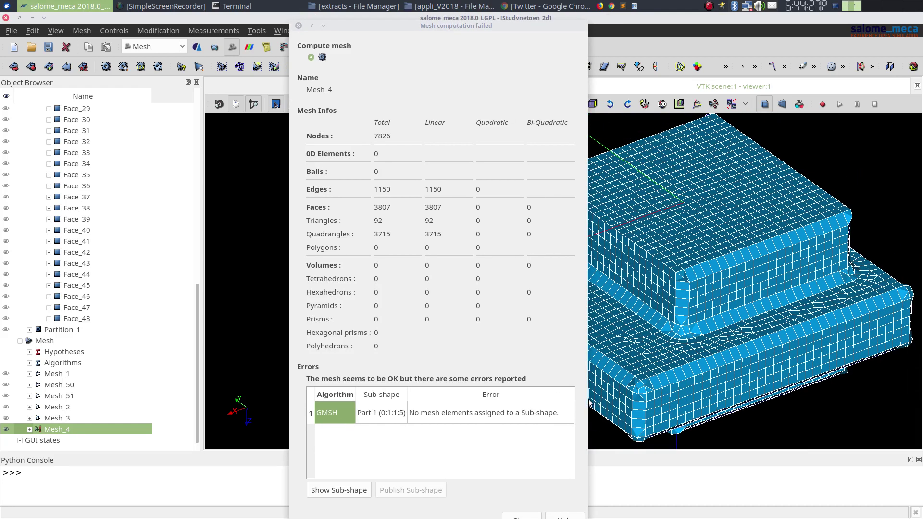
{"action": "left_click", "coordinate": [523, 516]}
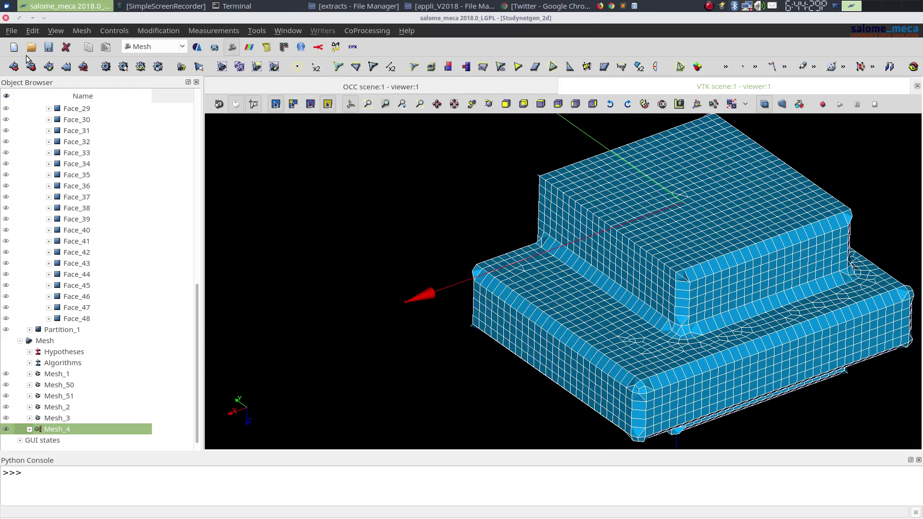
Switch Mesh_4's Gmsh 3D algorithm back to Frontal Hex and recompute, giving 95061 volumes.
{"action": "left_click", "coordinate": [49, 66]}
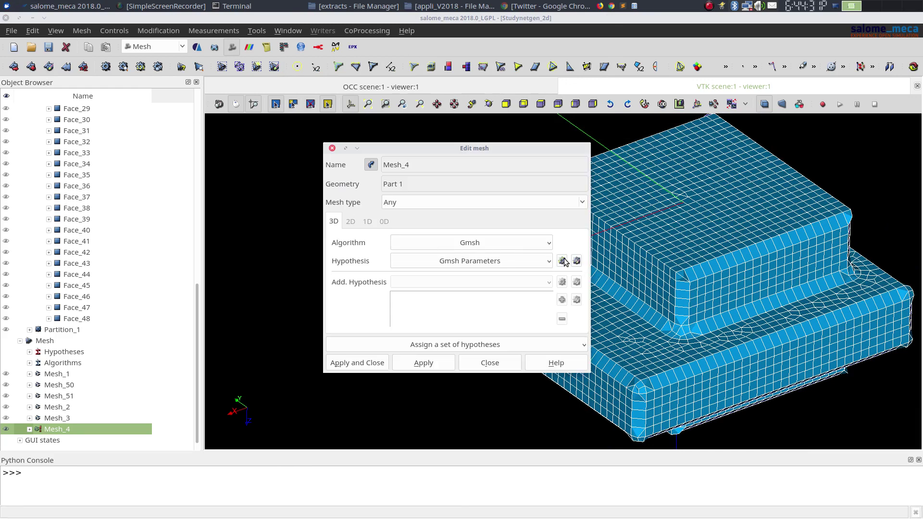
{"action": "left_click", "coordinate": [576, 261]}
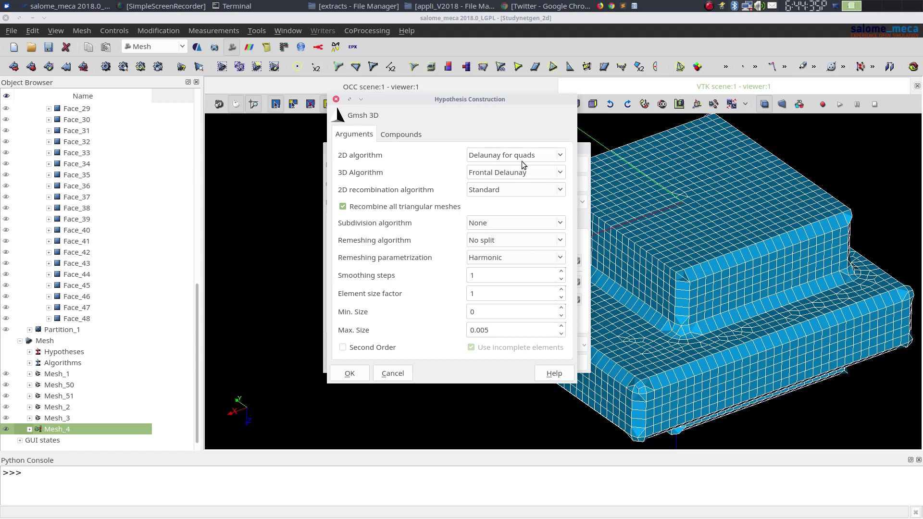
{"action": "left_click", "coordinate": [537, 174]}
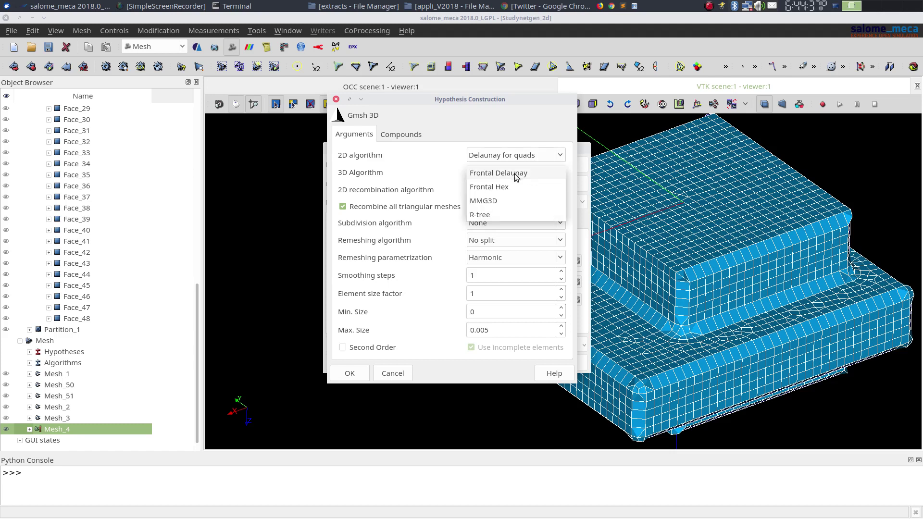
{"action": "left_click", "coordinate": [512, 185]}
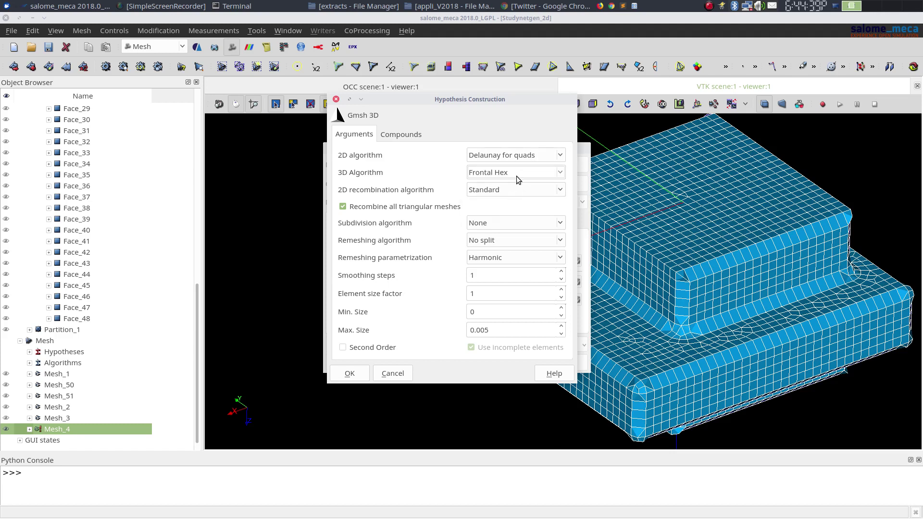
{"action": "left_click", "coordinate": [349, 373]}
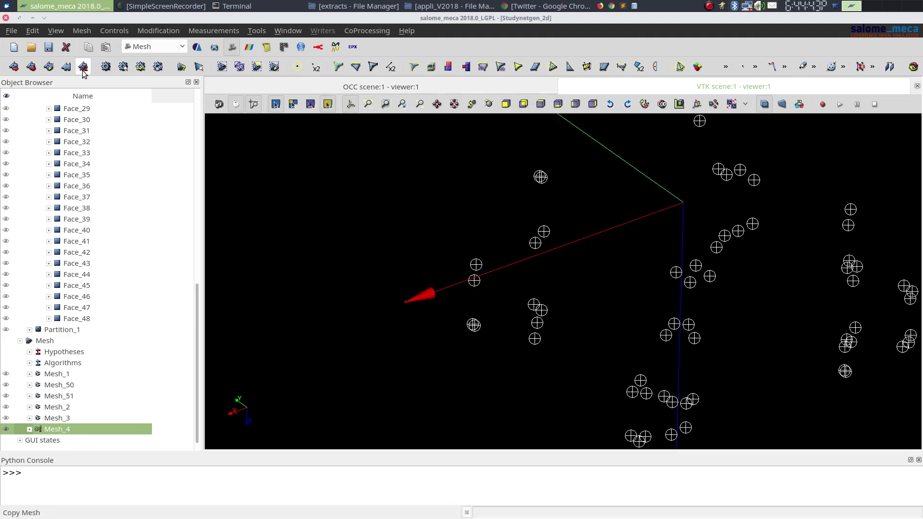
{"action": "left_click", "coordinate": [105, 68]}
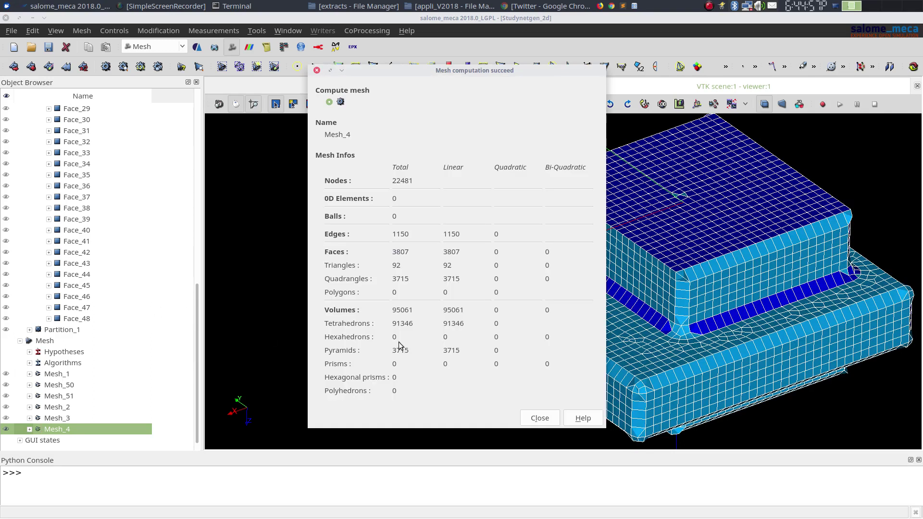
Close the success report and orbit the recomputed Mesh_4 to inspect the stepped block.
{"action": "left_click_drag", "start_coordinate": [500, 80], "coordinate": [487, 77]}
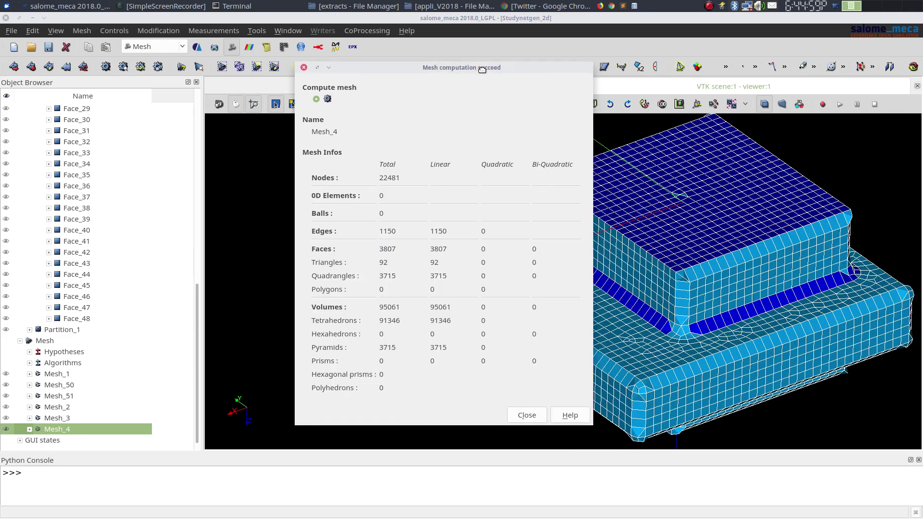
{"action": "left_click_drag", "start_coordinate": [769, 317], "coordinate": [615, 361]}
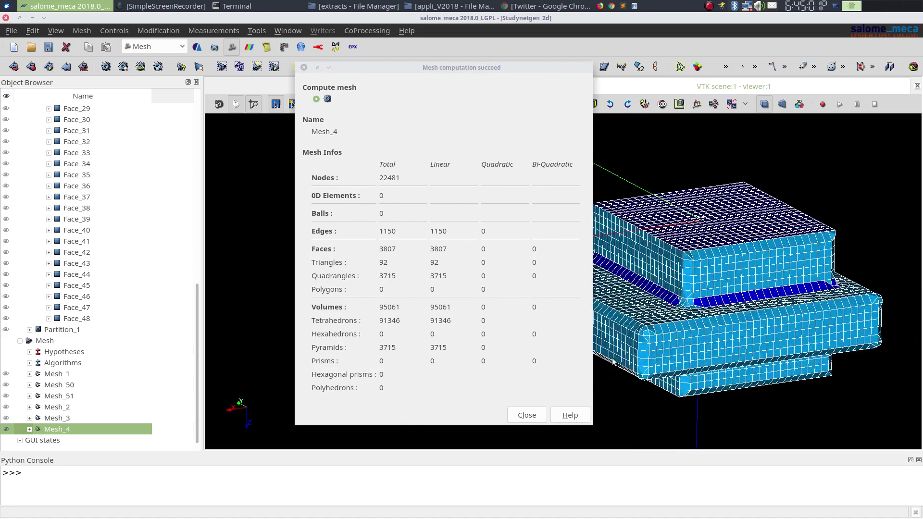
{"action": "left_click", "coordinate": [526, 416]}
{"action": "left_click_drag", "start_coordinate": [509, 384], "coordinate": [587, 354]}
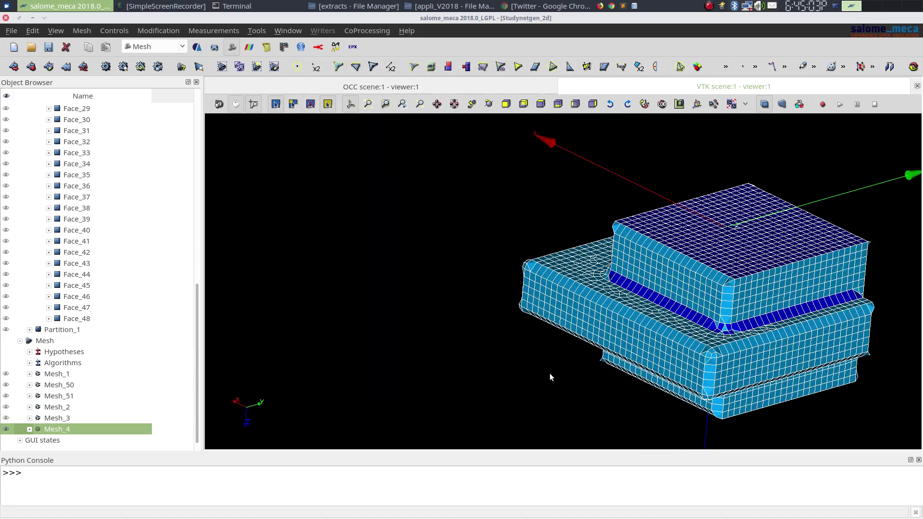
{"action": "scroll", "coordinate": [550, 377], "scroll_direction": "up", "scroll_amount": 3}
{"action": "scroll", "coordinate": [500, 336], "scroll_direction": "down", "scroll_amount": 3}
{"action": "right_click_drag", "start_coordinate": [500, 336], "coordinate": [659, 298], "text": "ctrl"}
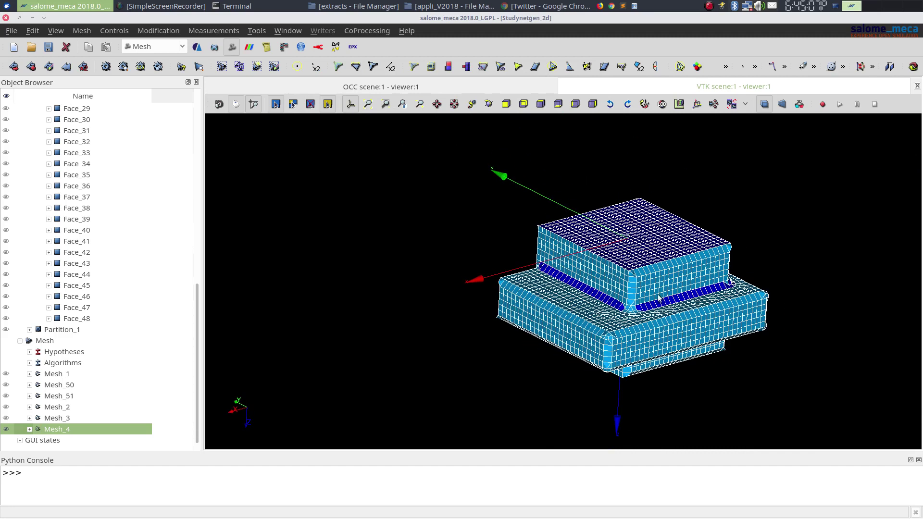